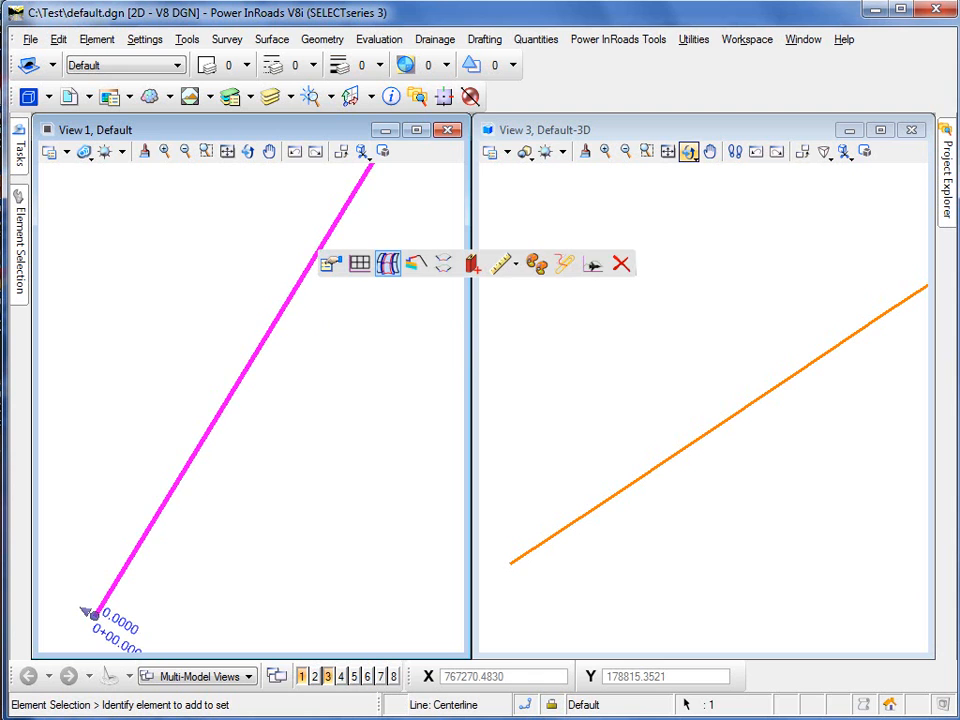
Create a corridor named Centerline along the selected centerline alignment.
click(388, 263)
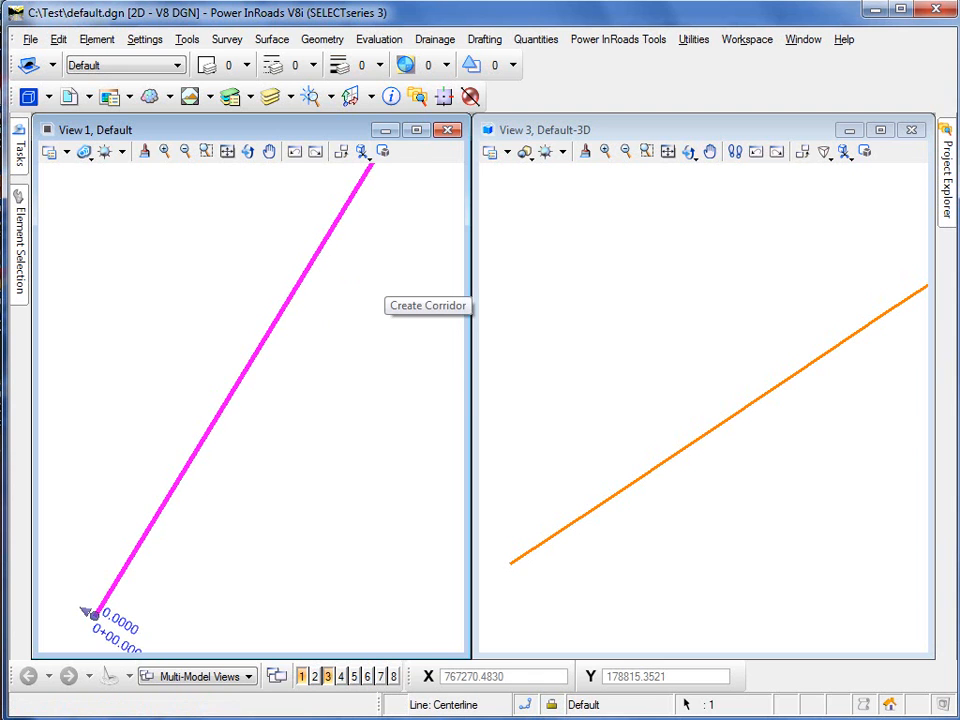
right_click(330, 343)
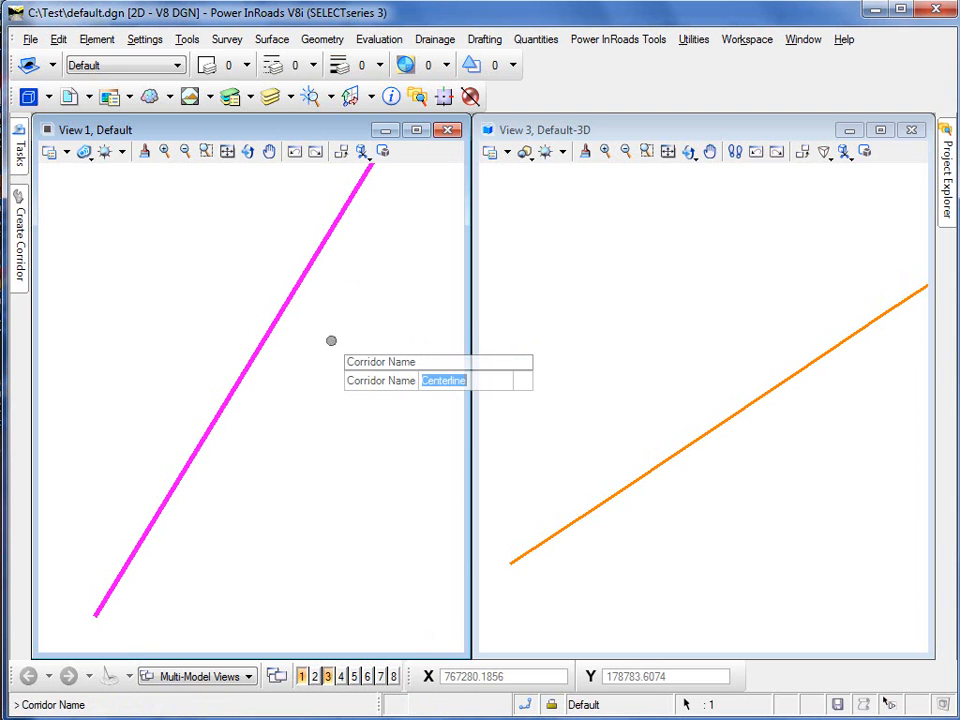
key(Return)
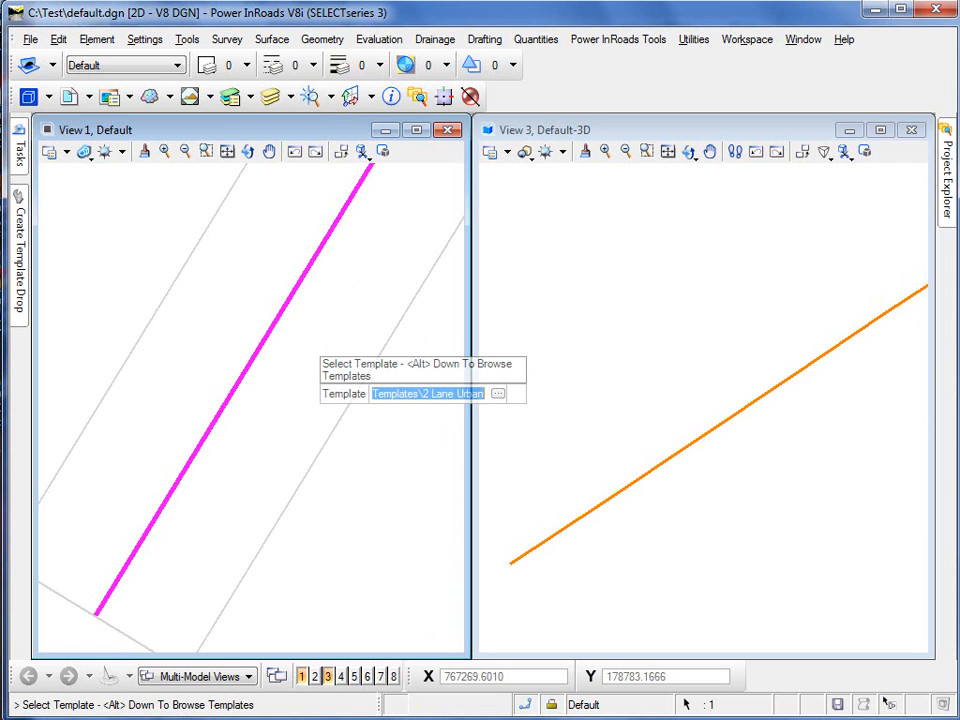
Drop the 2 Lane Urban template on the corridor from about station 0+18.56 to the locked corridor end, with a 0.0000 minimum transition after drop.
key(alt+Down)
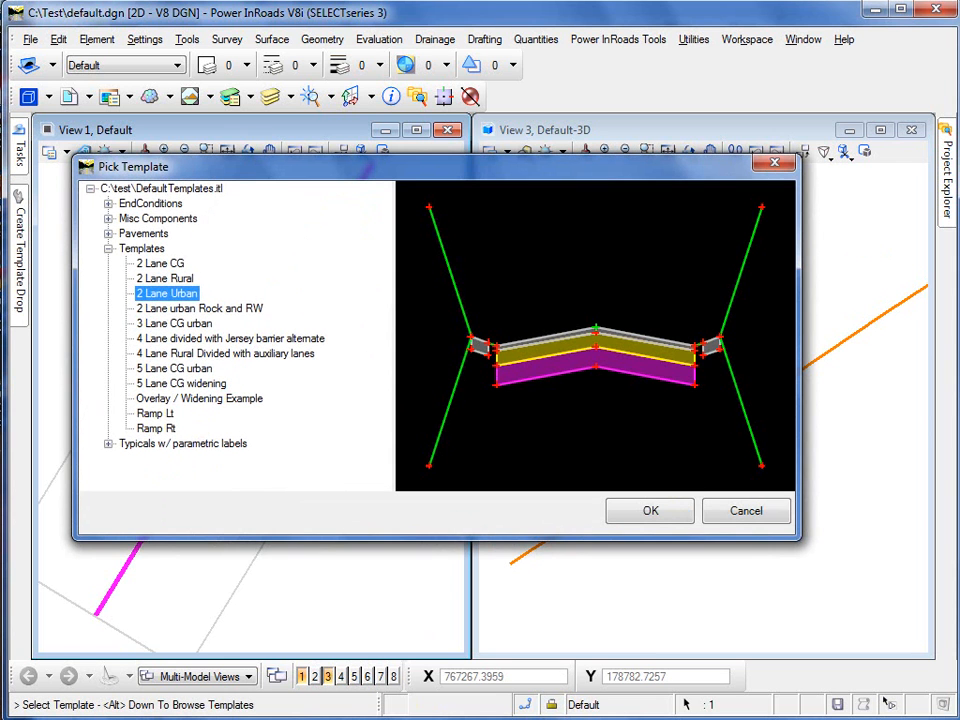
key(Return)
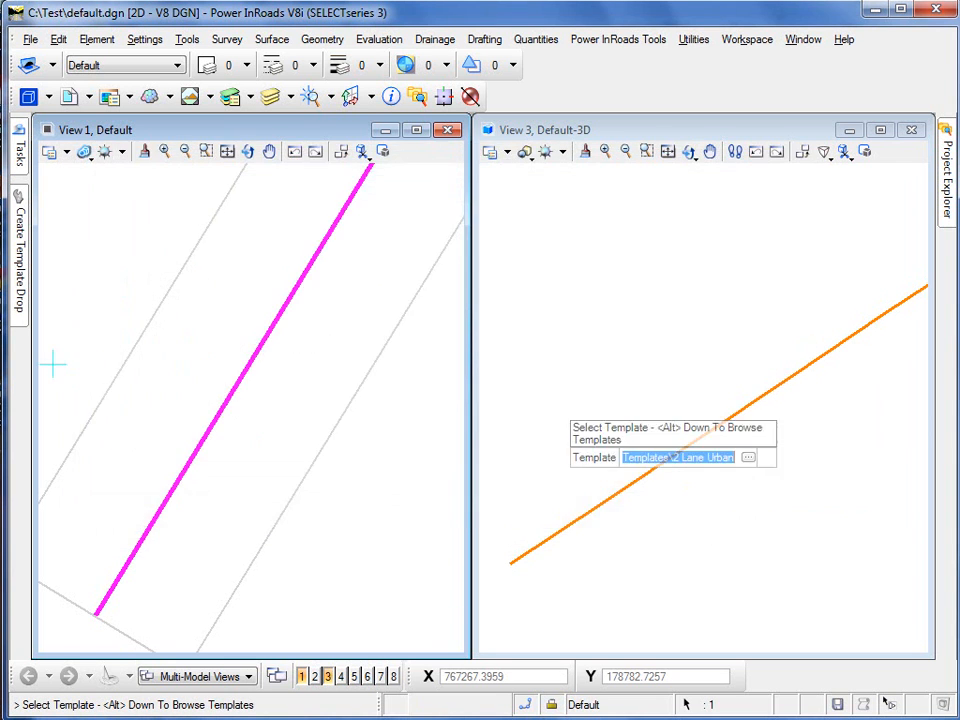
key(Return)
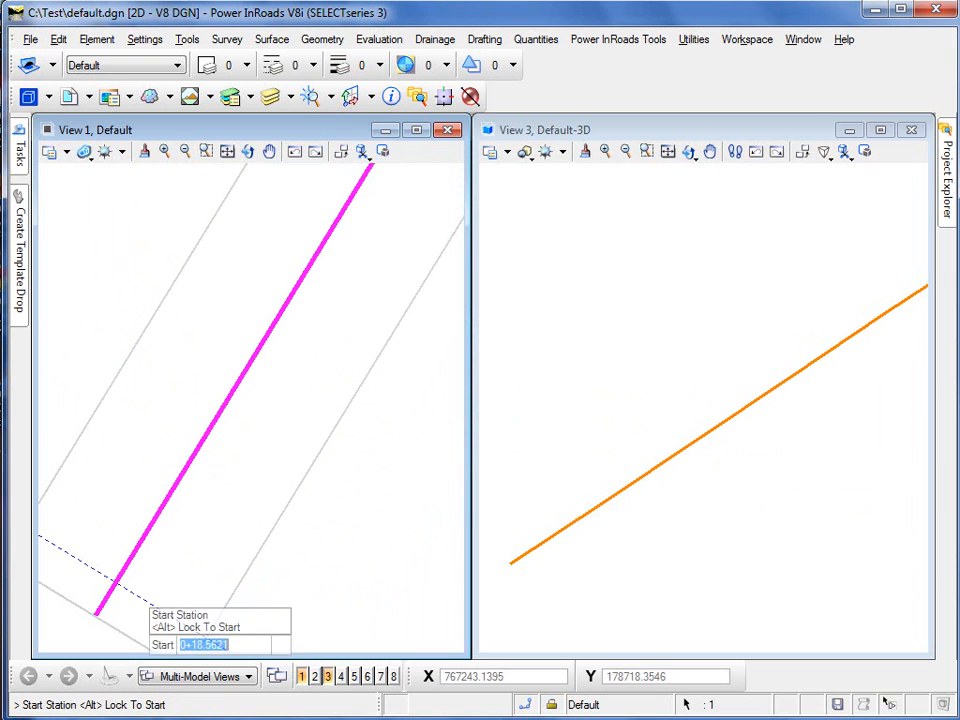
click(160, 611)
key(alt)
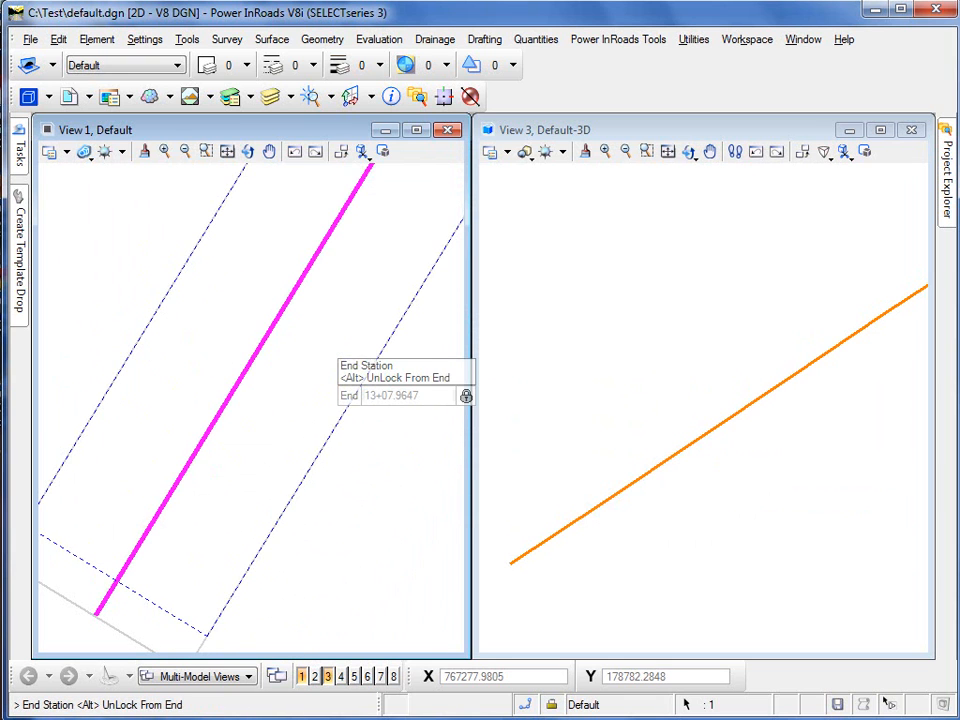
key(Return)
key(Return)
key(Return)
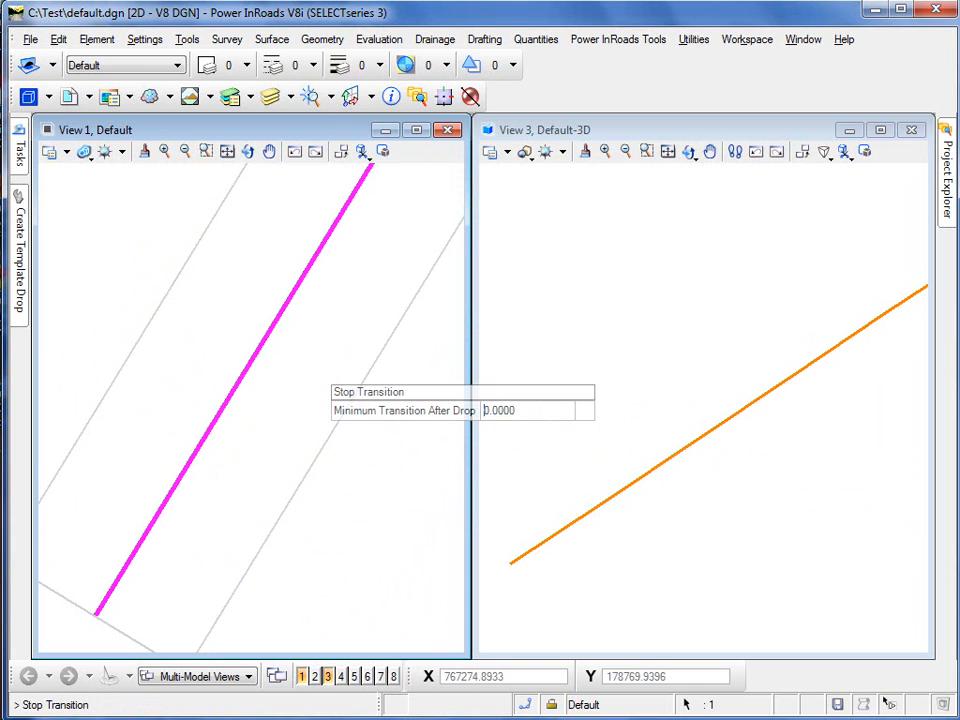
key(Return)
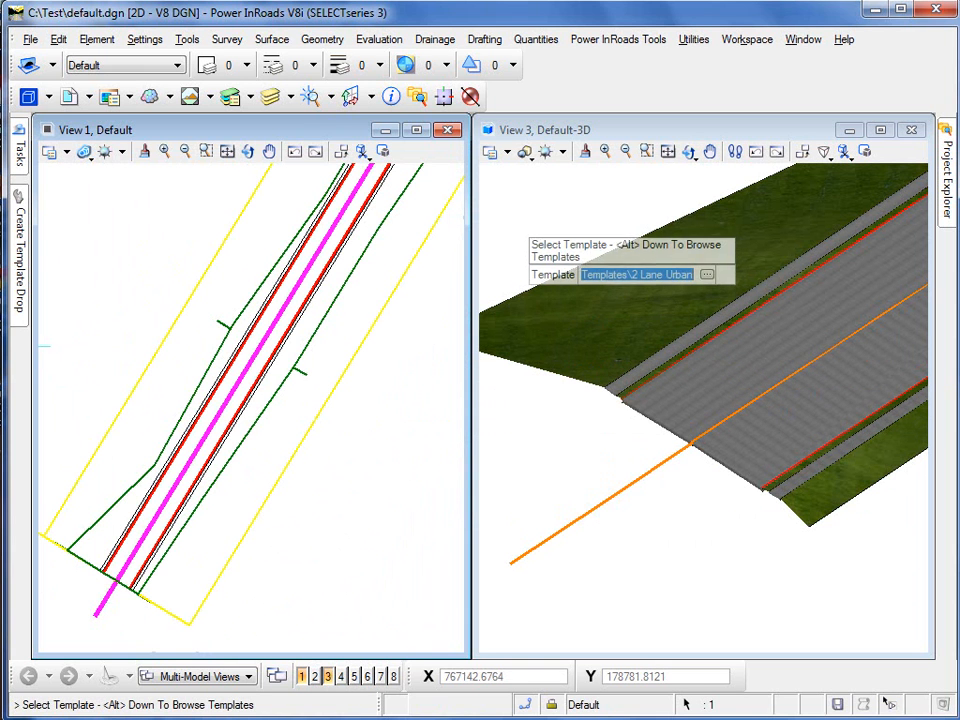
key(Return)
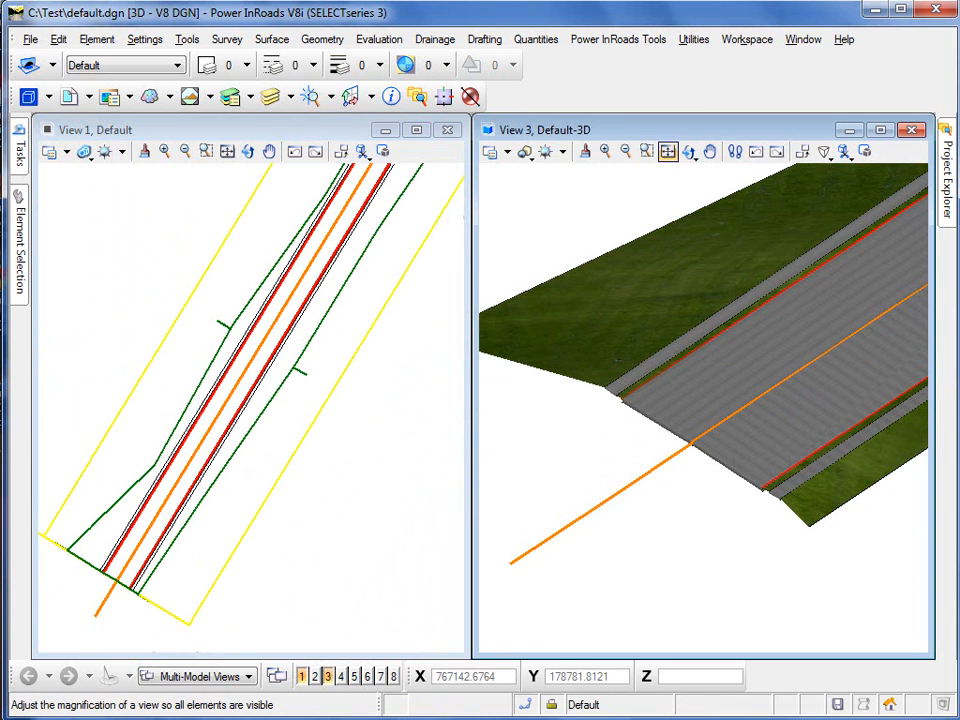
Examine the pavement layer materials at the near roadway edge of the corridor in the 3D view.
click(646, 151)
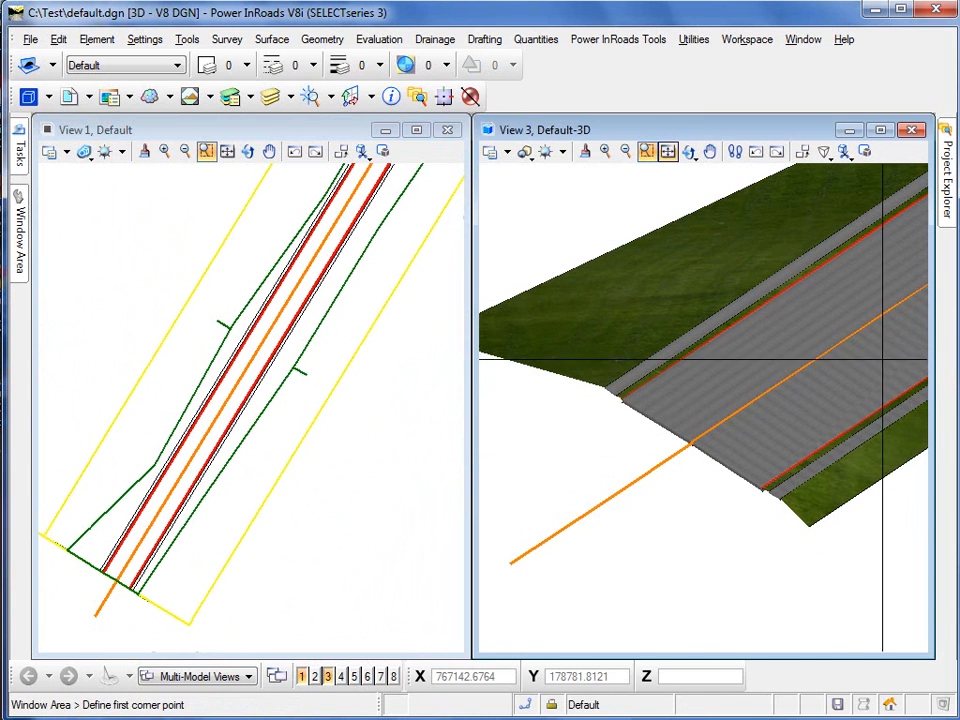
click(748, 500)
click(798, 517)
click(570, 422)
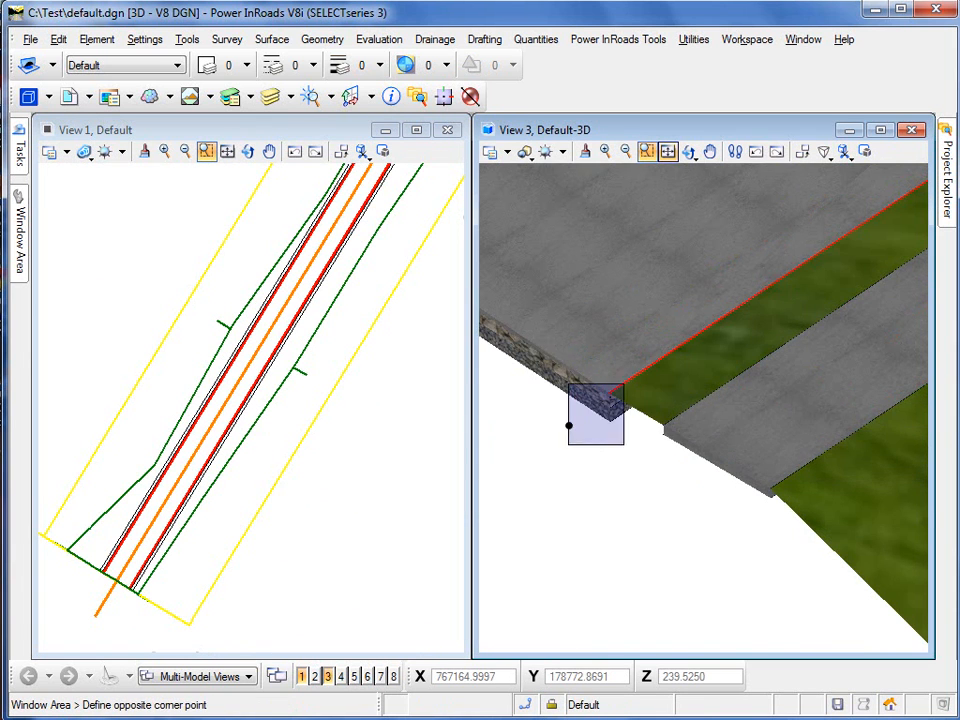
click(590, 432)
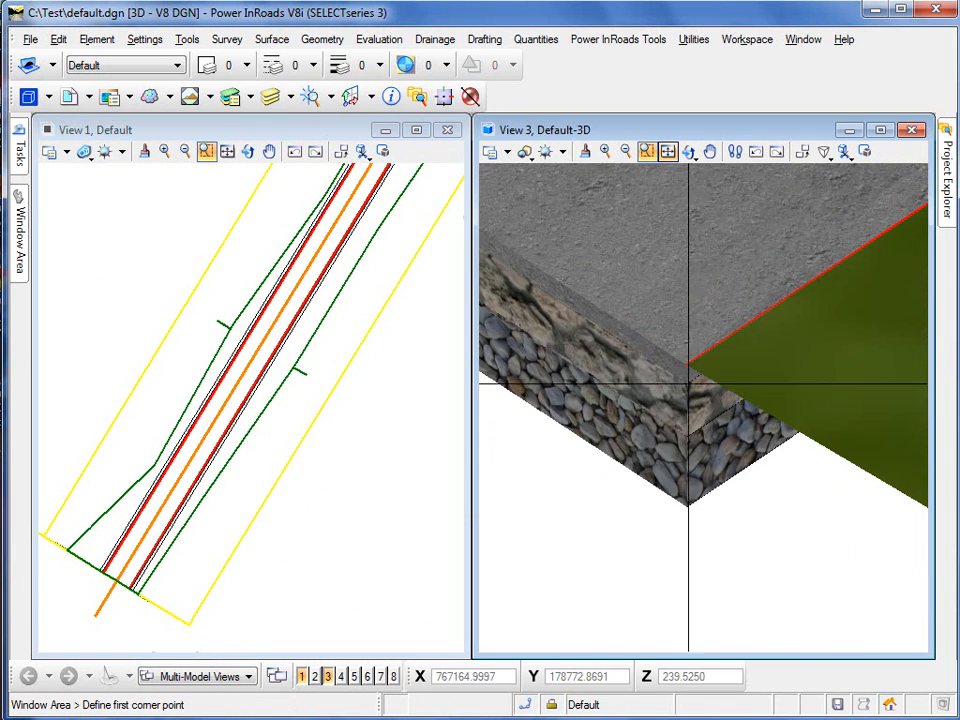
right_click(608, 502)
scroll(587, 454, down, 3)
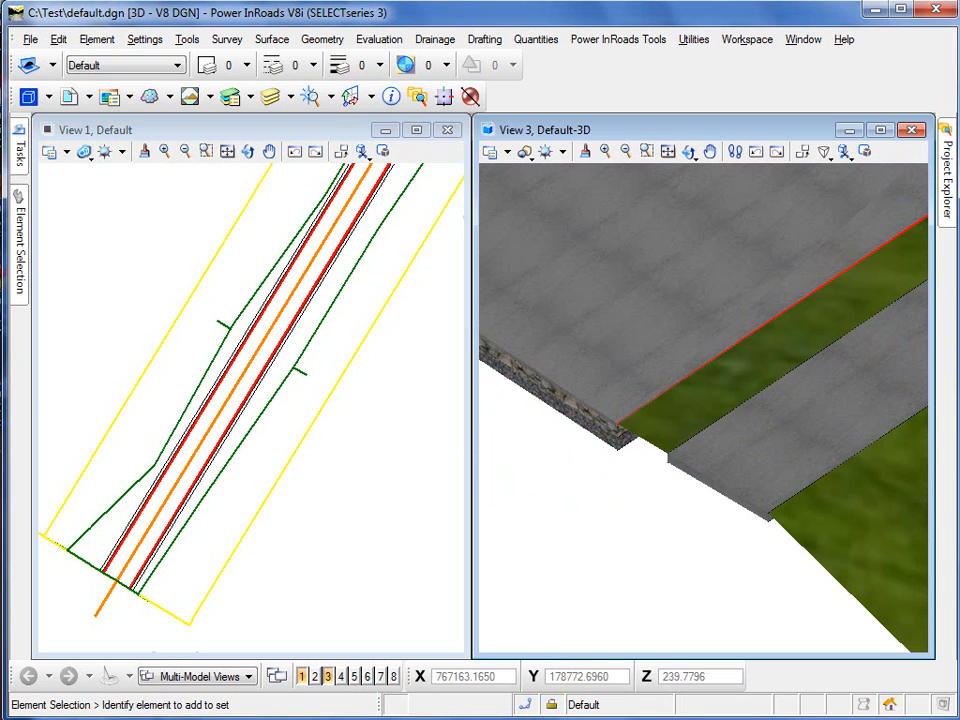
Inspect the Base component's properties in the 2 Lane Urban template and close the template editor.
mouse_move(19, 147)
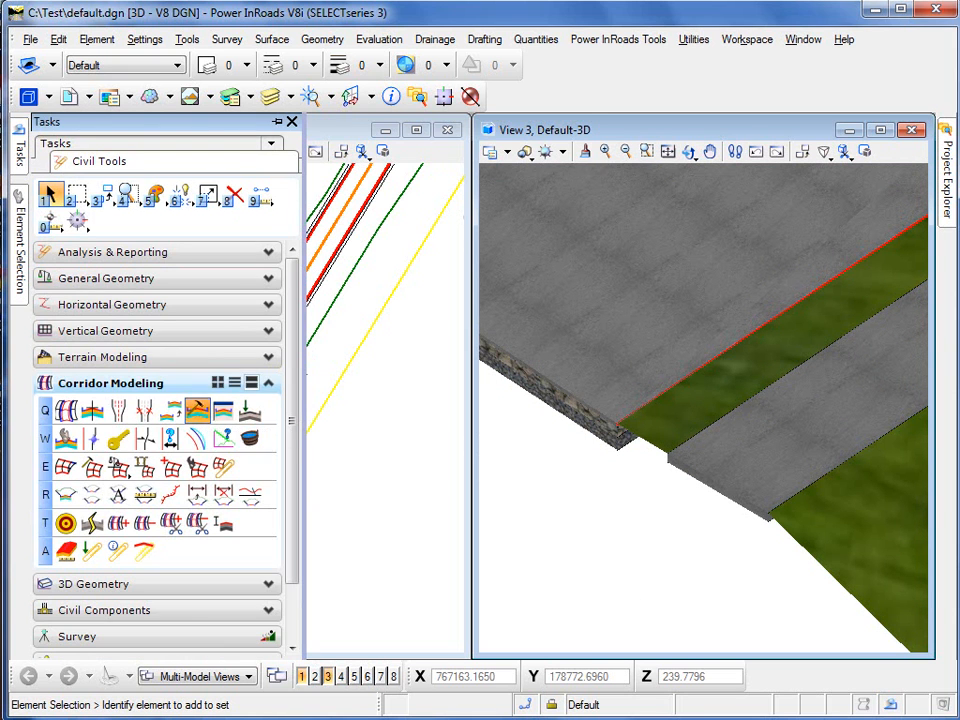
click(197, 412)
double_click(180, 233)
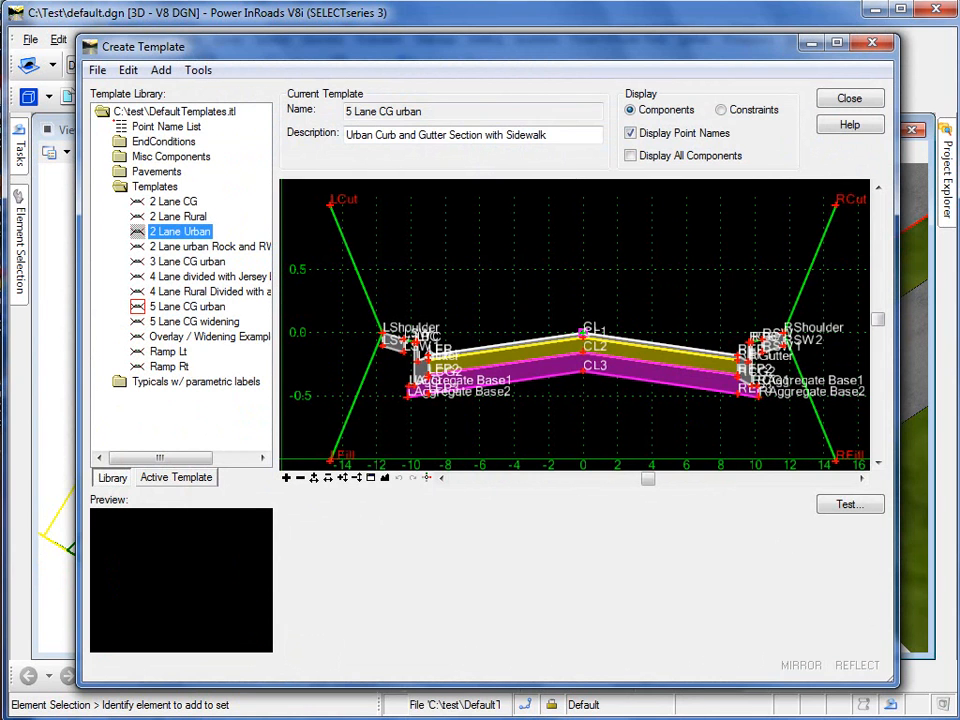
scroll(578, 327, up, 2)
double_click(590, 340)
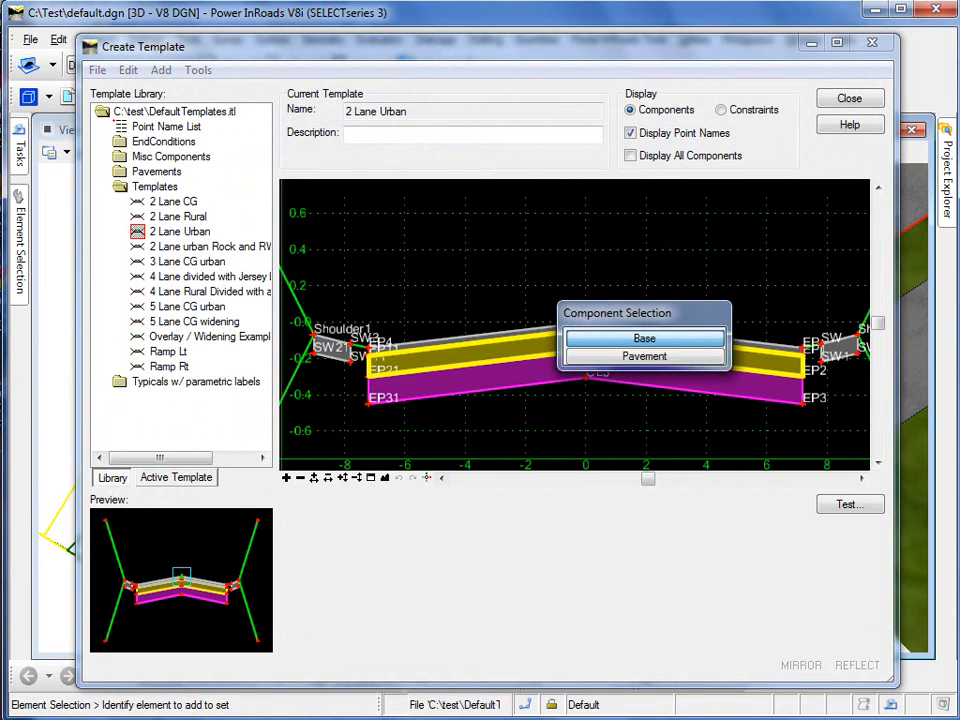
click(640, 336)
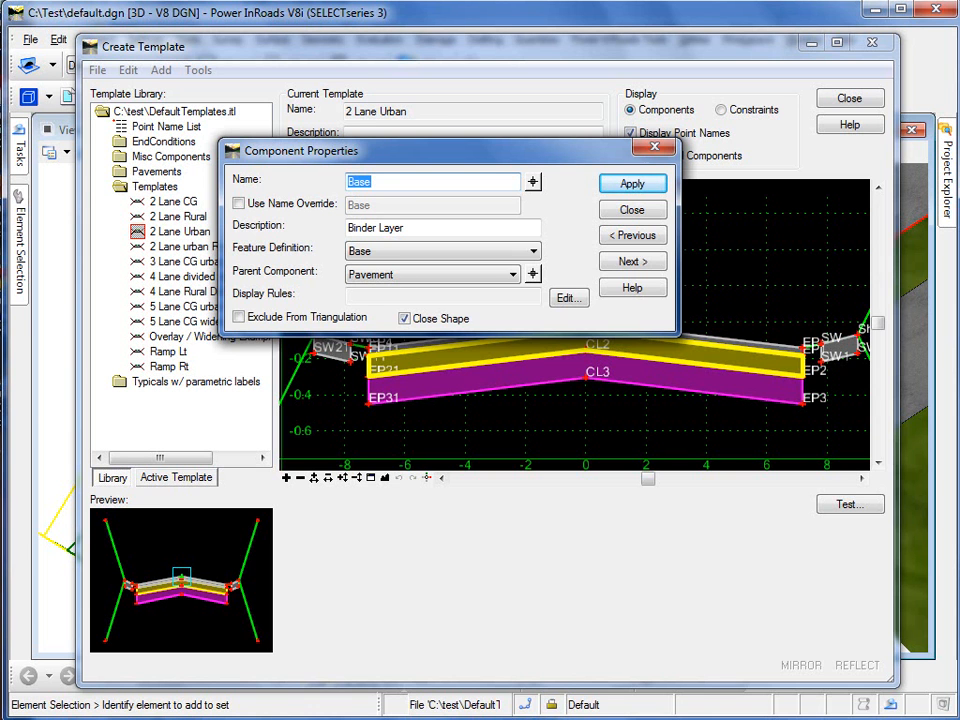
click(632, 210)
click(850, 99)
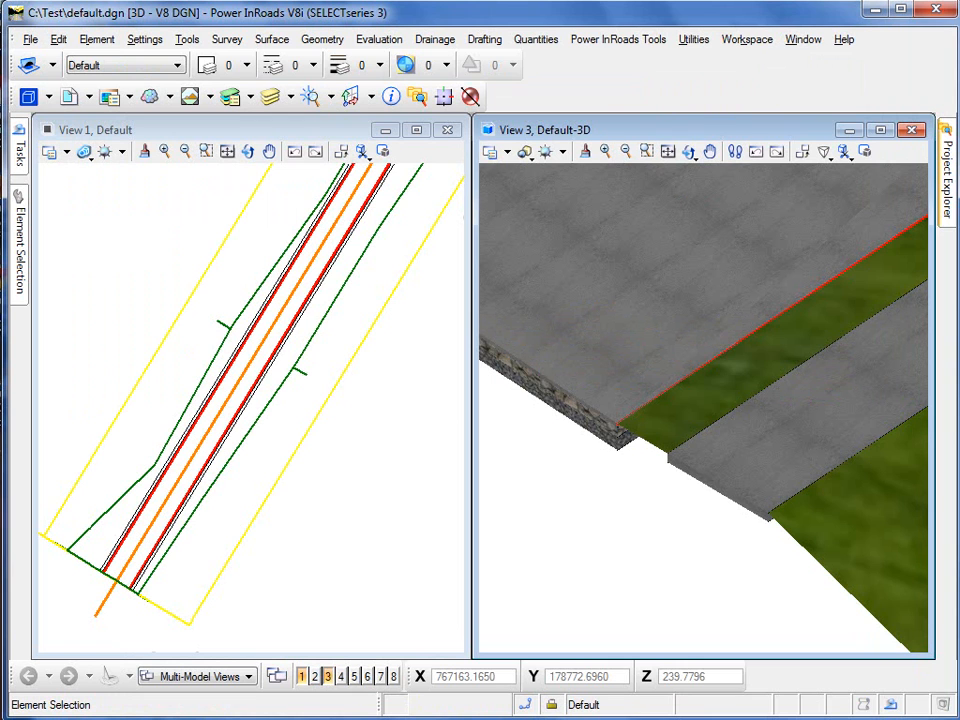
Expand the civil standards libraries' feature definitions down to the list of surface feature definitions.
mouse_move(947, 172)
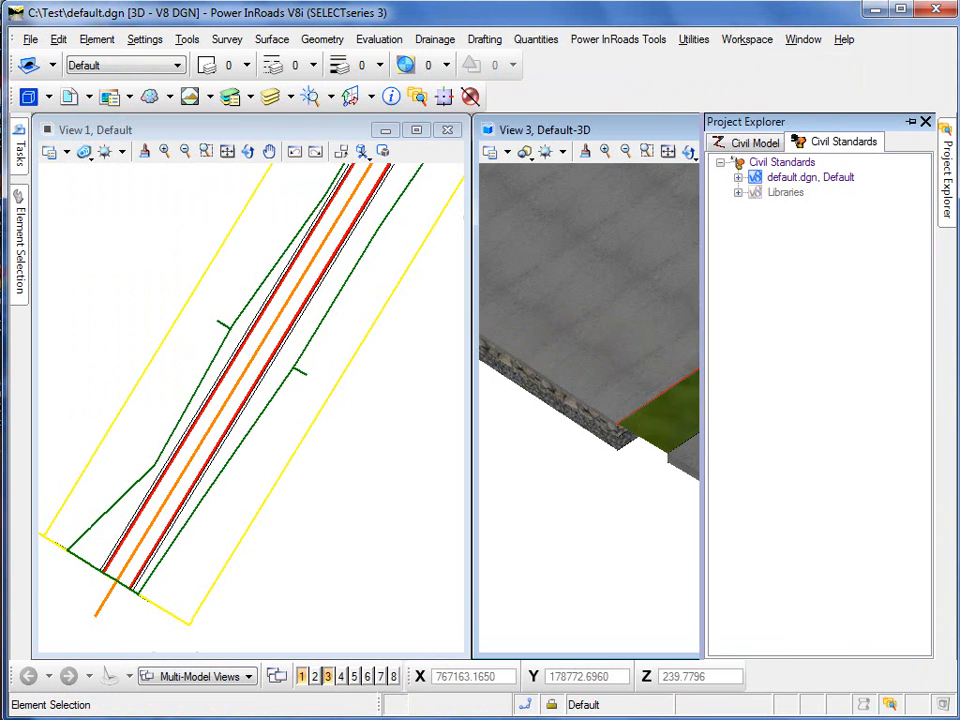
click(738, 192)
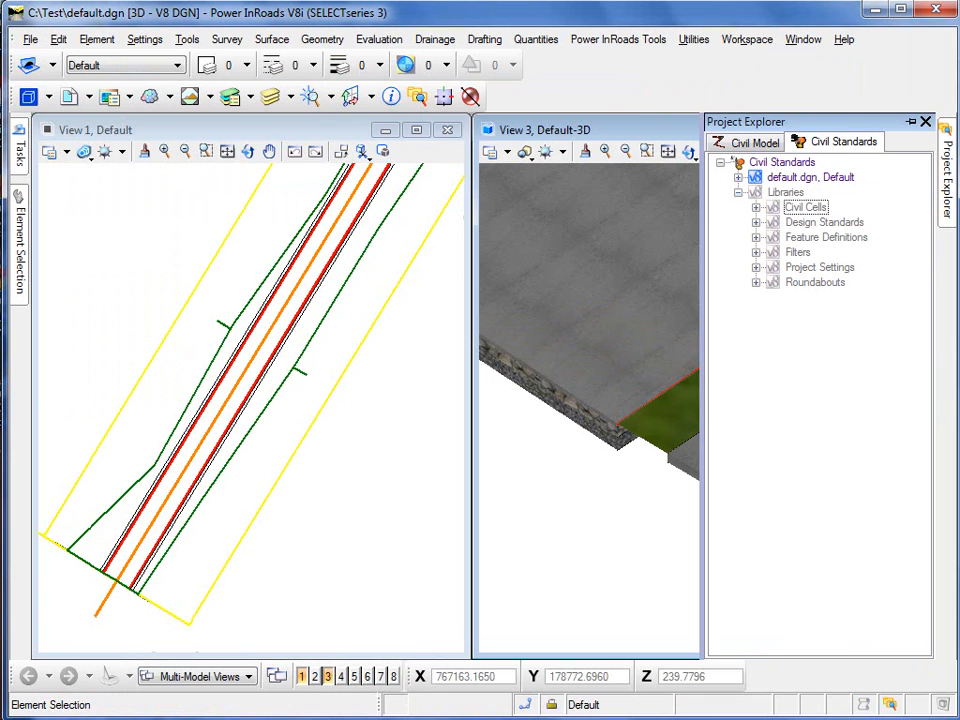
click(756, 237)
click(774, 282)
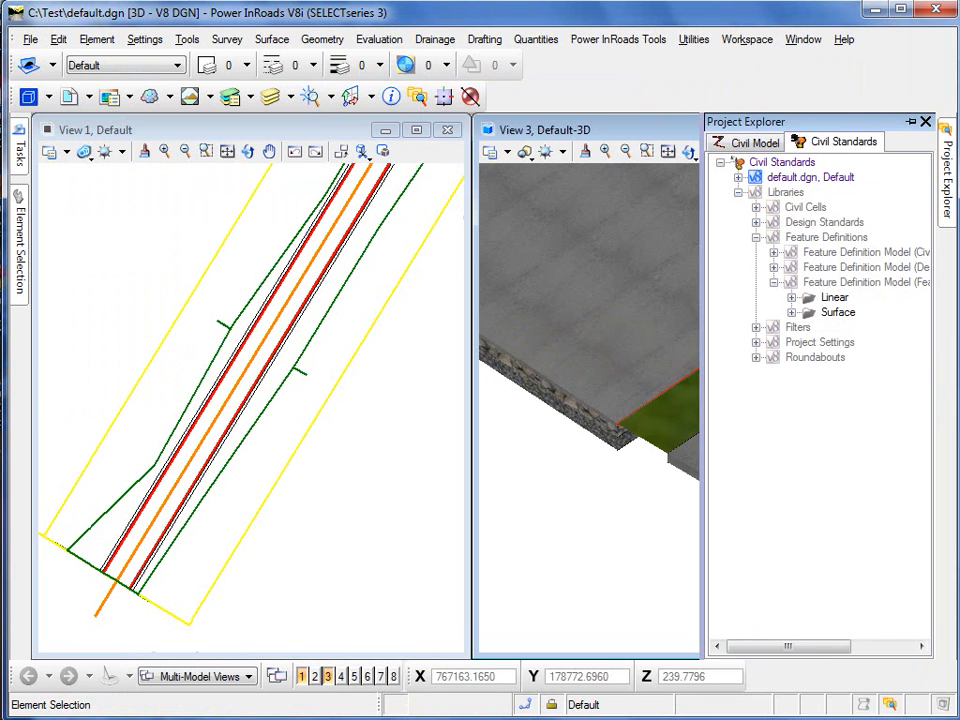
click(792, 297)
mouse_move(922, 328)
mouse_down()
mouse_move(922, 367)
mouse_move(922, 334)
mouse_up()
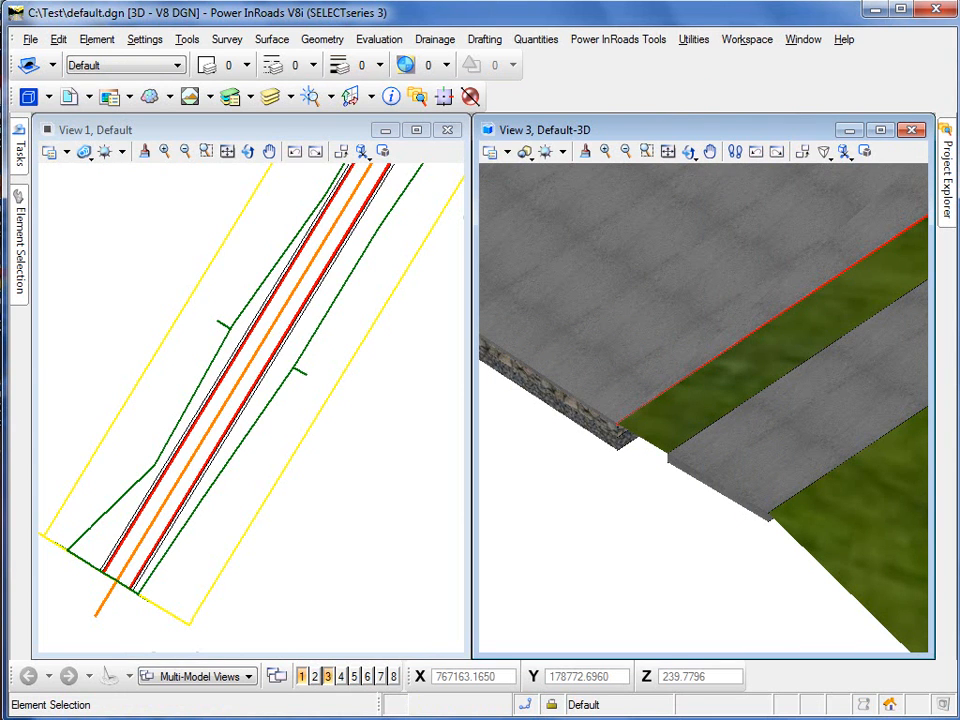
mouse_move(946, 172)
click(792, 283)
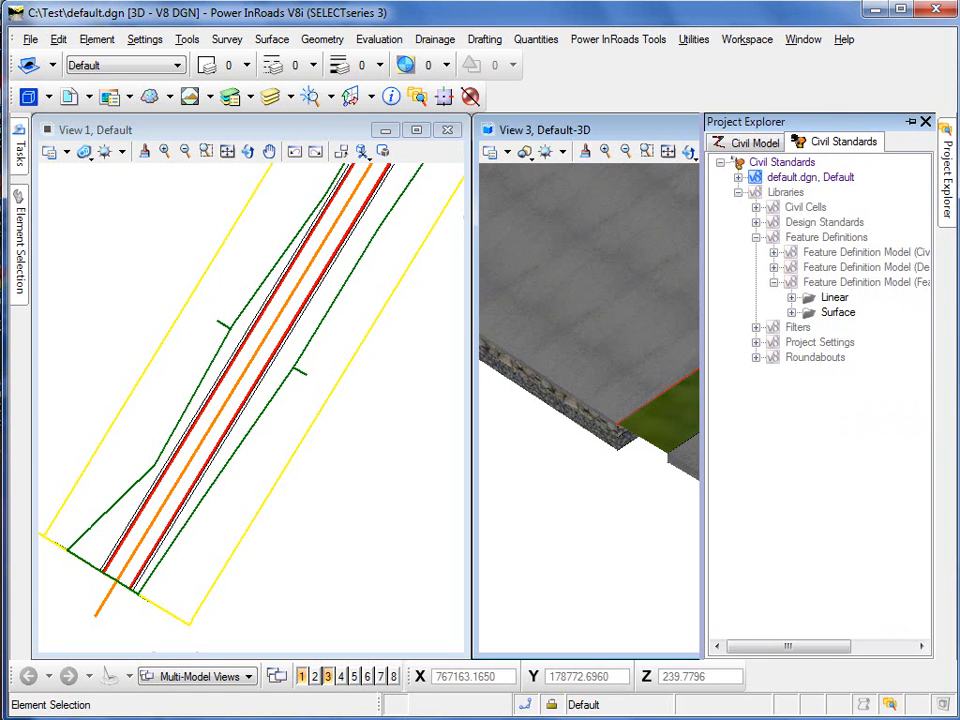
click(792, 312)
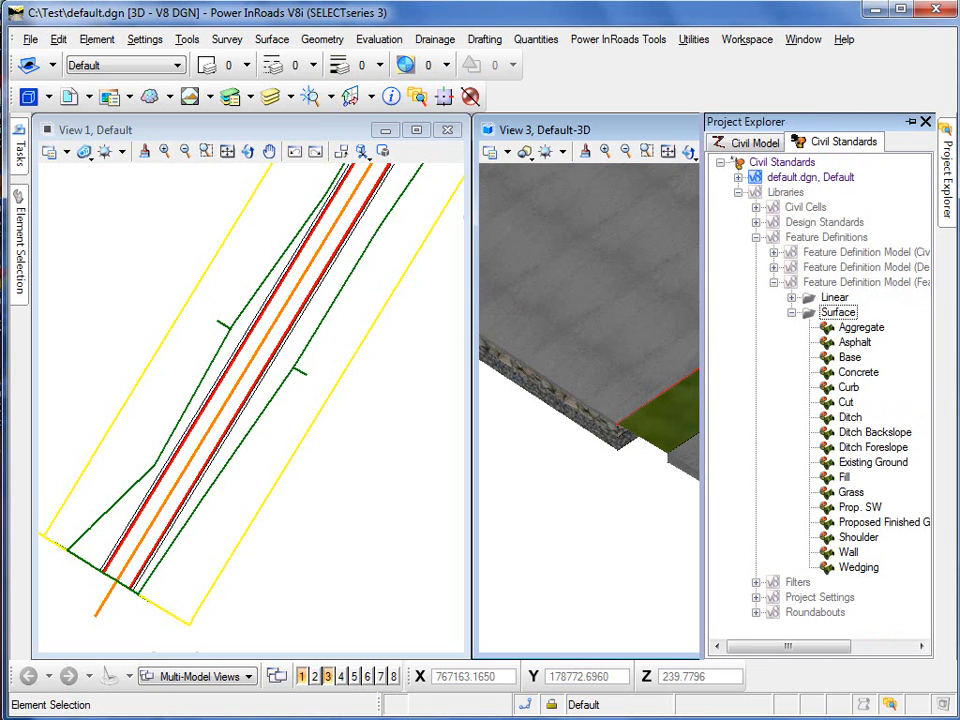
Examine the properties of the Base surface feature definition, including its cross section and 3D template styles.
key(Down)
key(Down)
key(Down)
click(850, 357)
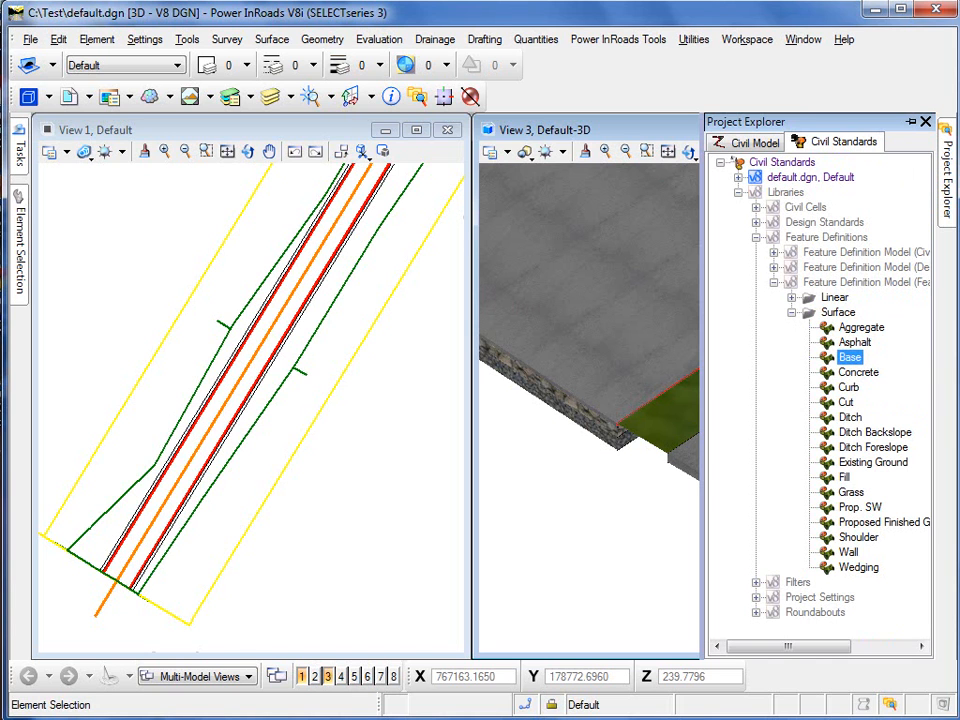
right_click(850, 357)
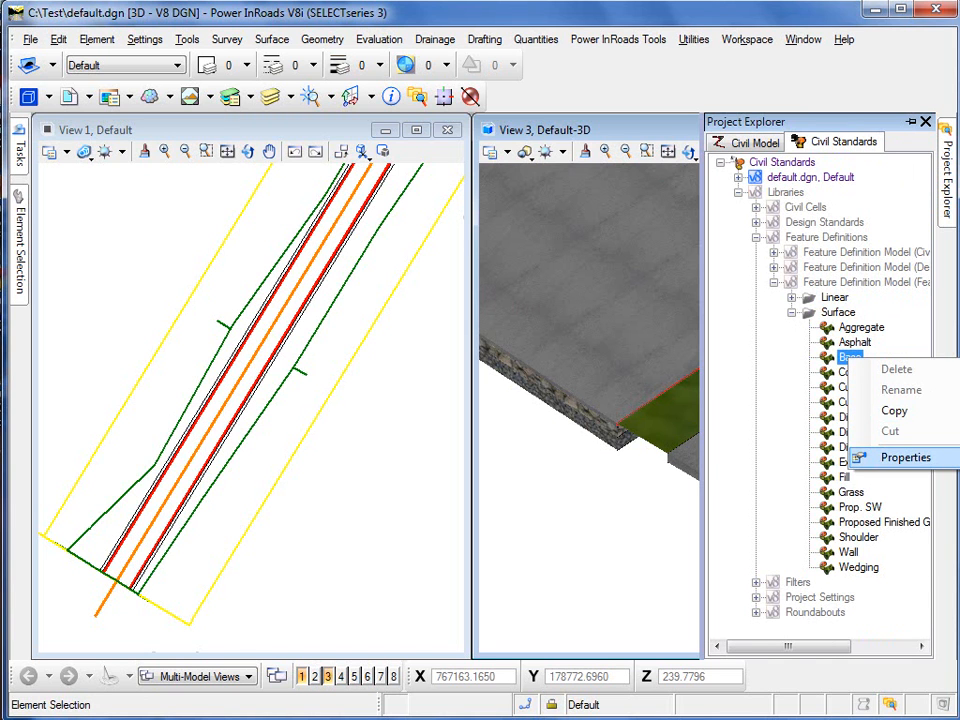
click(905, 457)
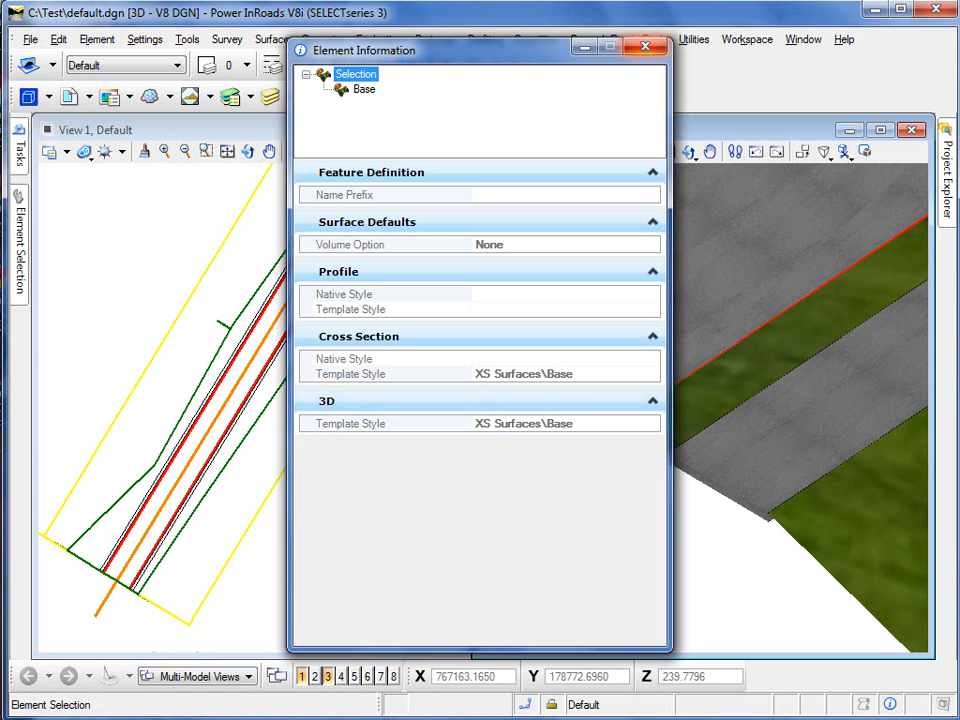
click(645, 46)
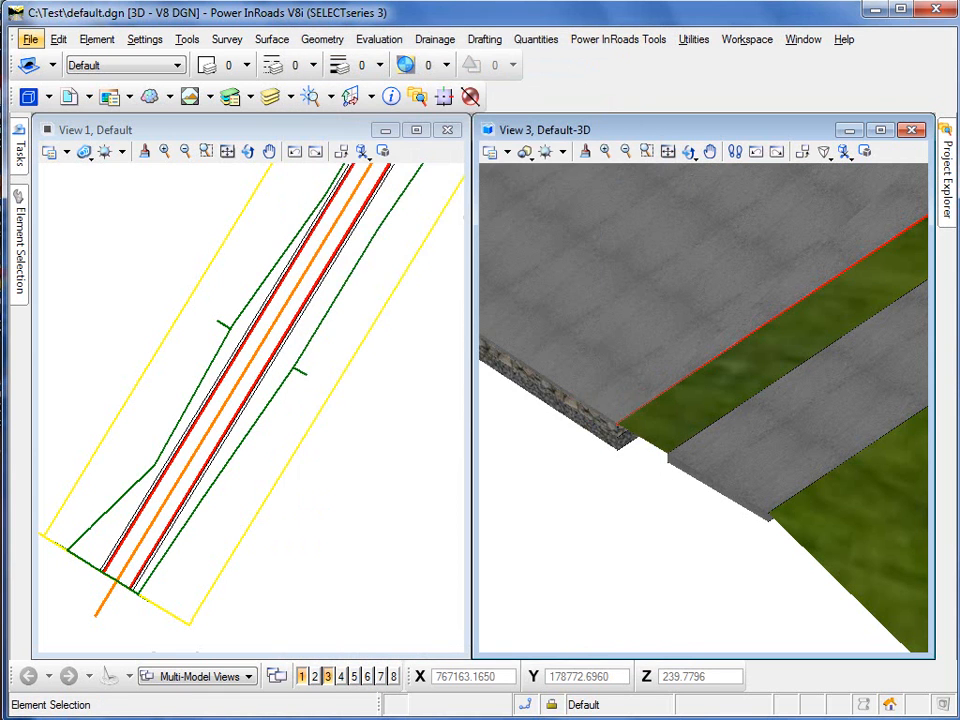
Open the Element_Templates.dgnlib file and bring up its element templates.
click(30, 39)
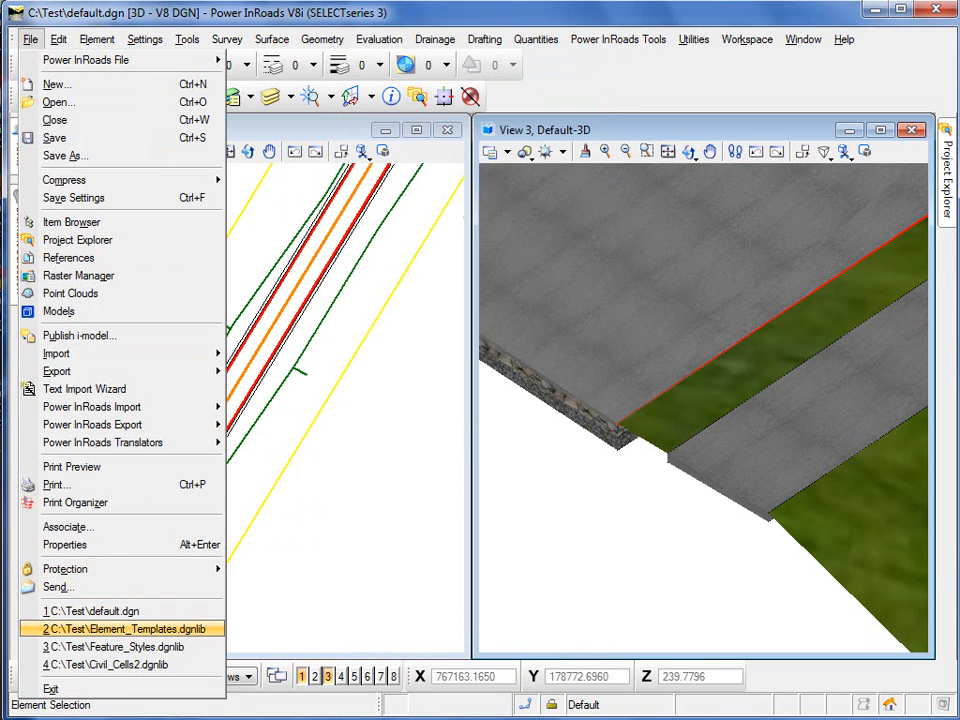
key(Return)
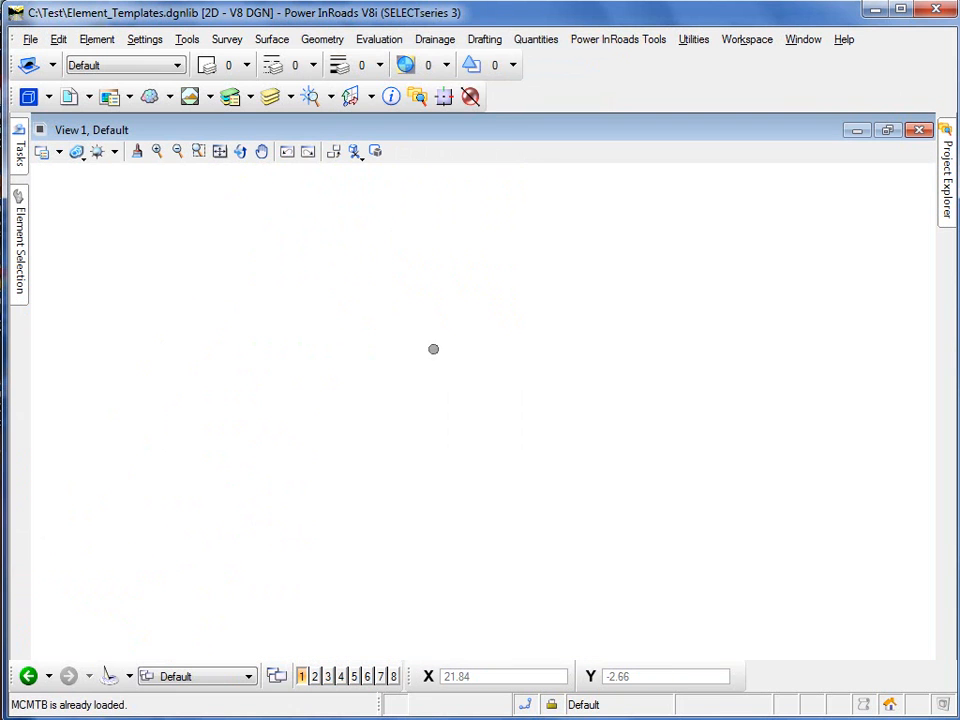
click(97, 39)
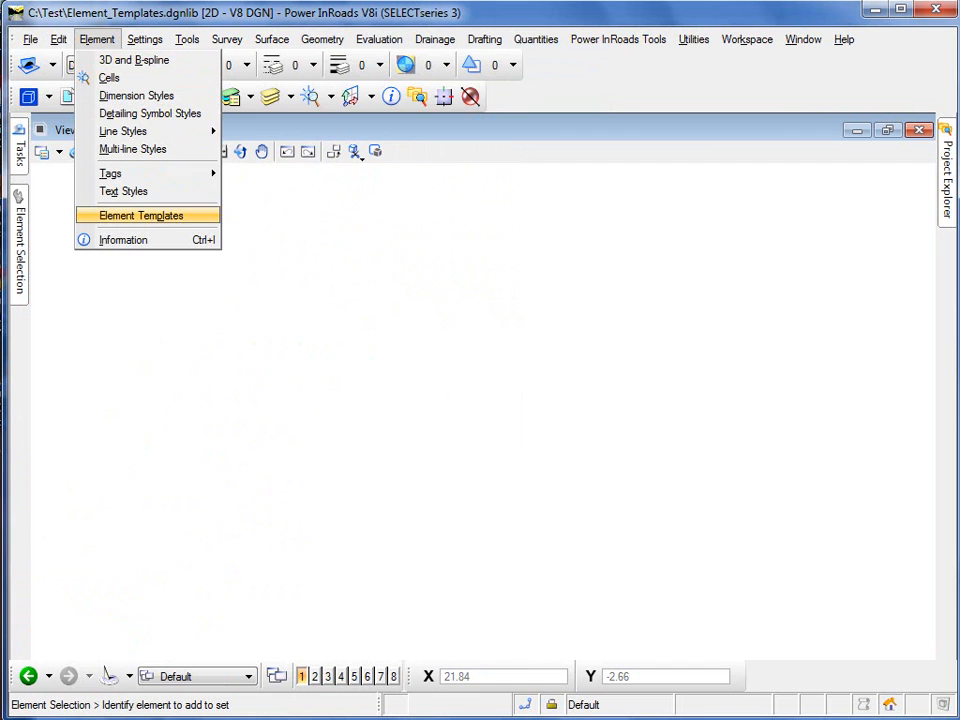
mouse_move(187, 39)
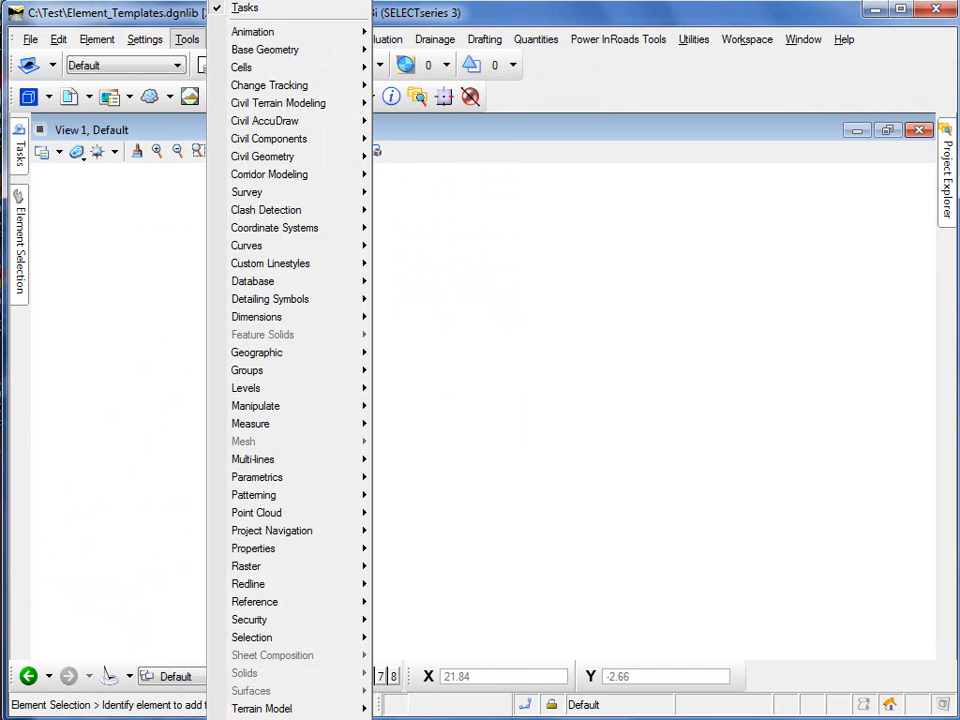
mouse_move(97, 39)
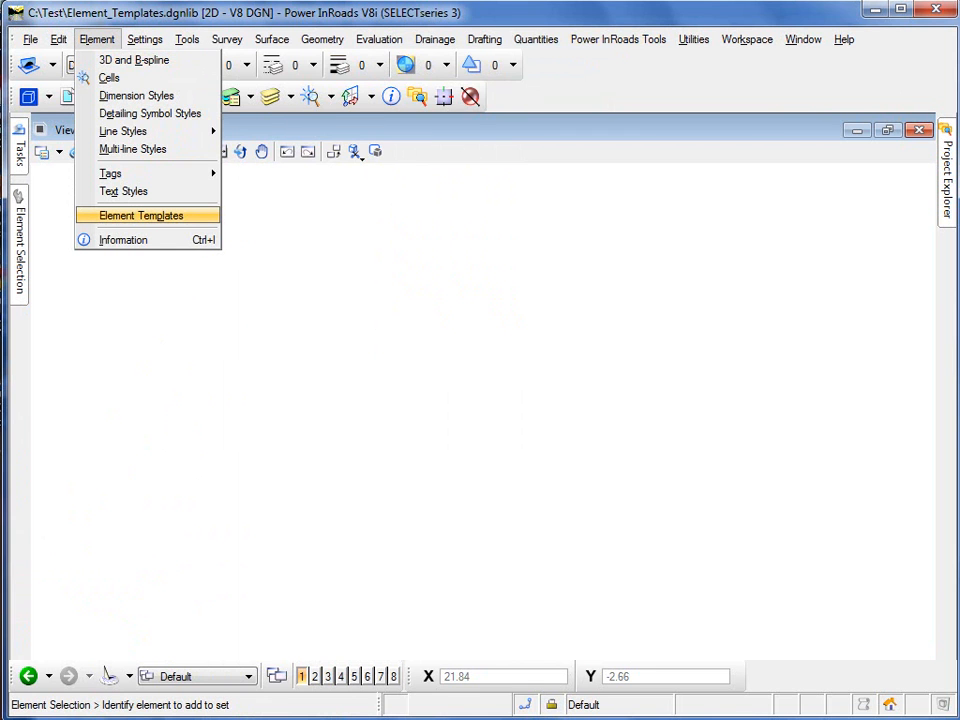
click(141, 216)
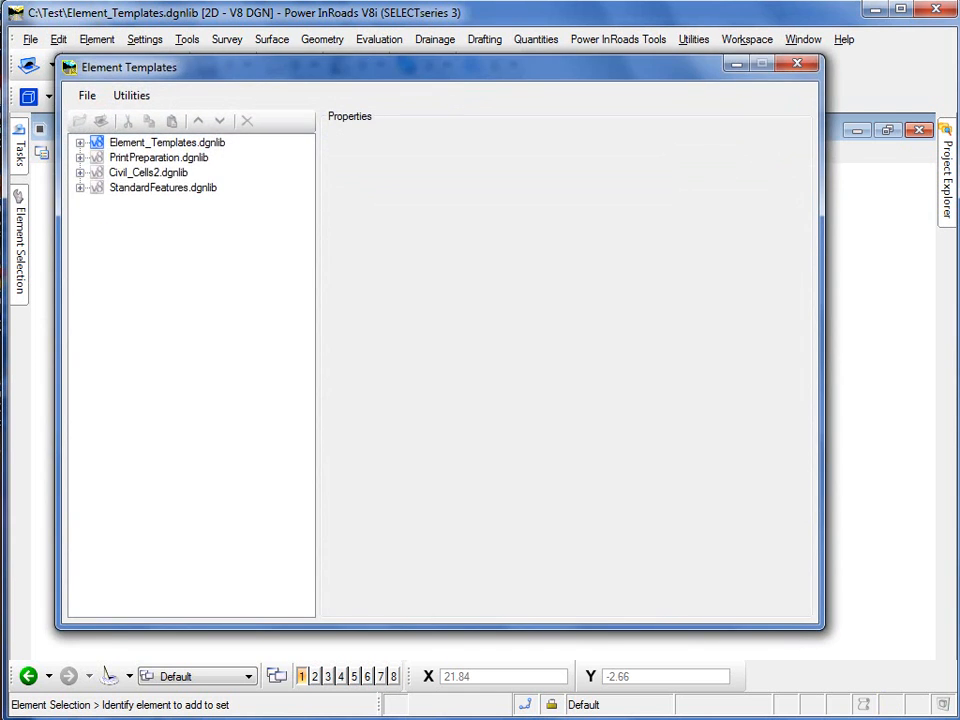
Examine the level and symbology settings of the Base element template in Element_Templates.dgnlib's XS Surfaces folder, and close the element templates.
click(142, 160)
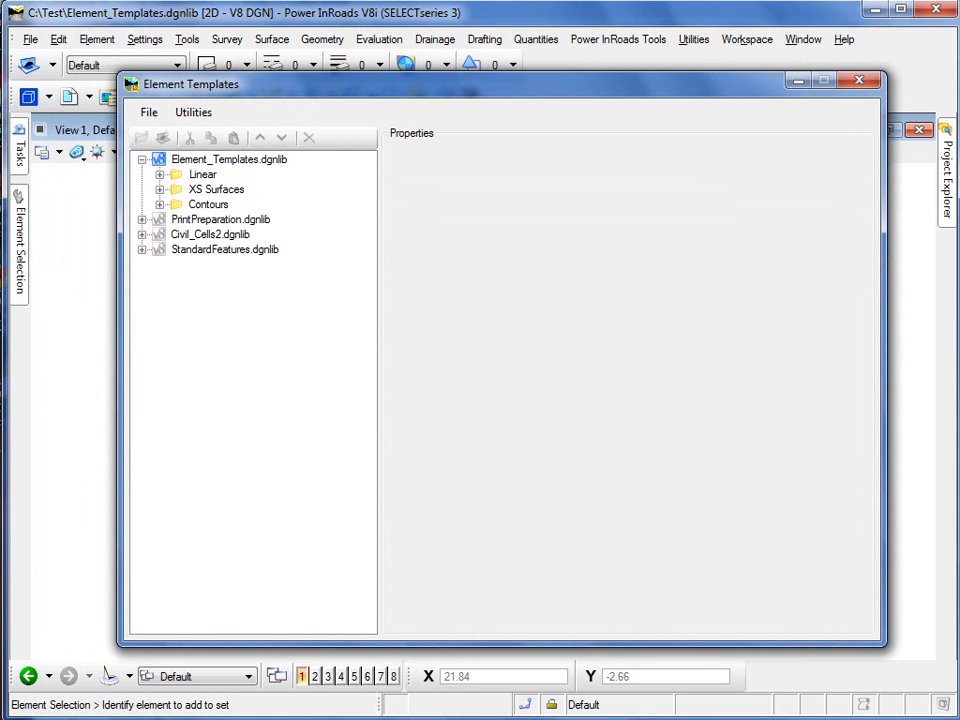
click(160, 190)
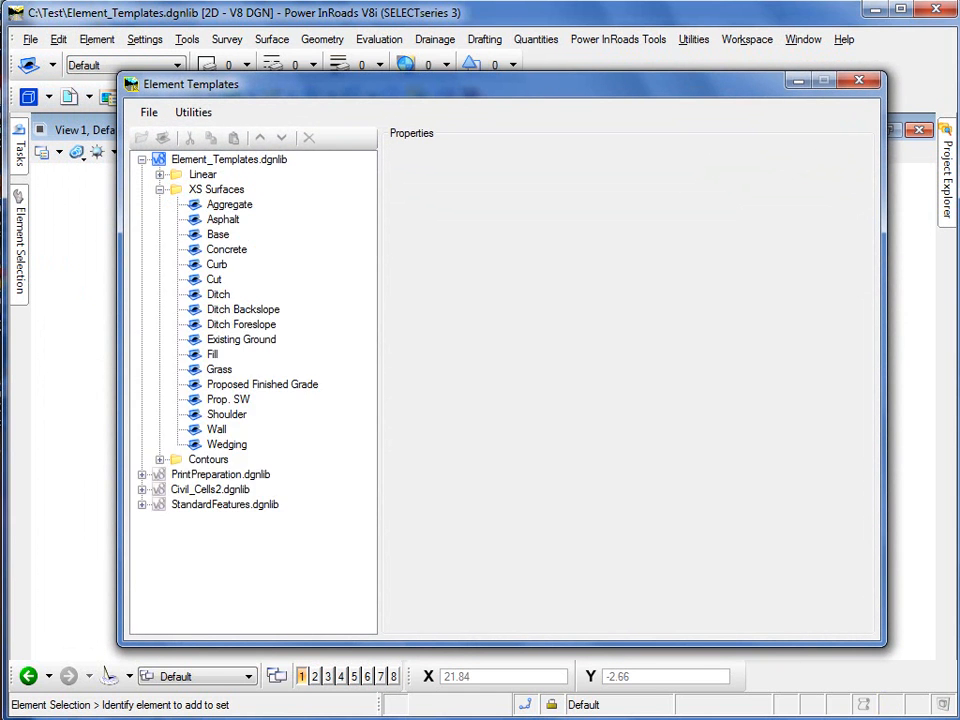
click(218, 235)
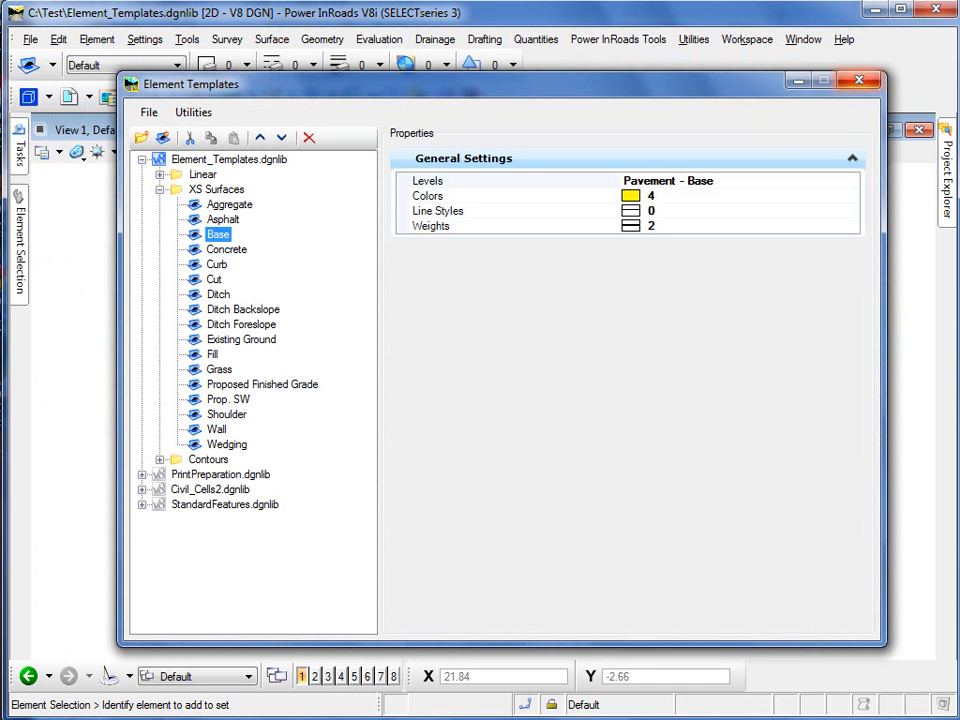
click(859, 80)
Open the Level Manager and check the Pavement - Base level's material and the available display columns, including Material.
click(230, 97)
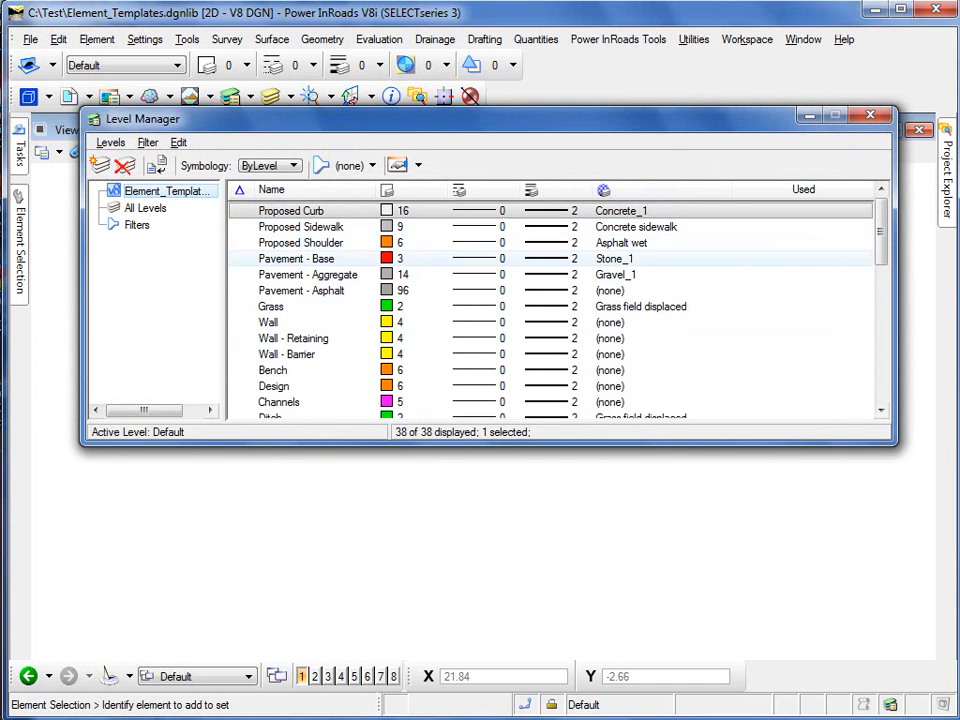
click(614, 259)
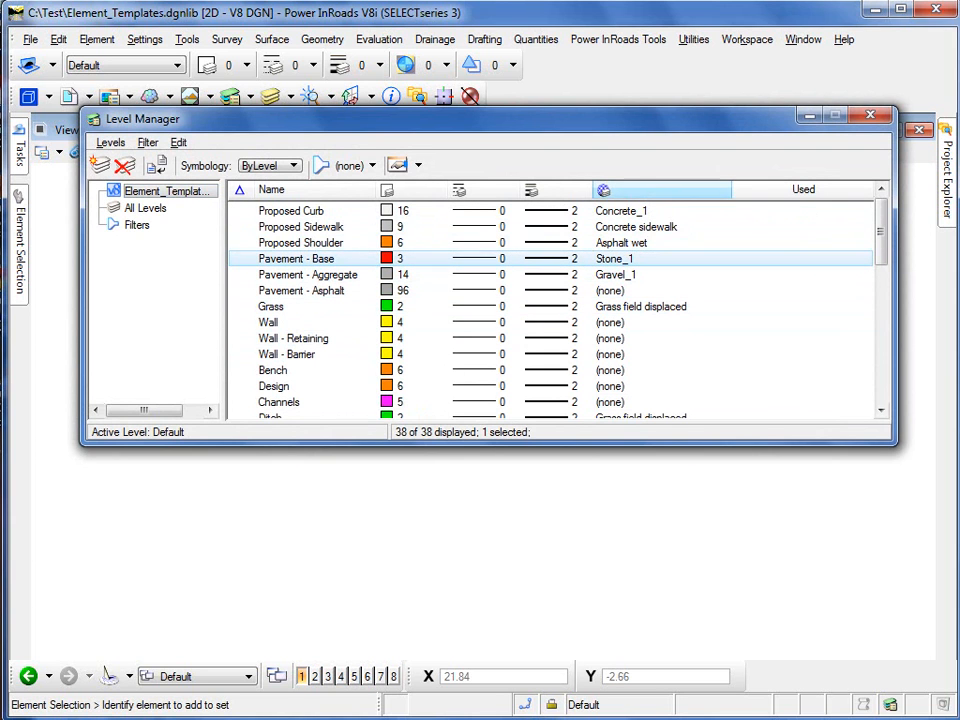
right_click(705, 190)
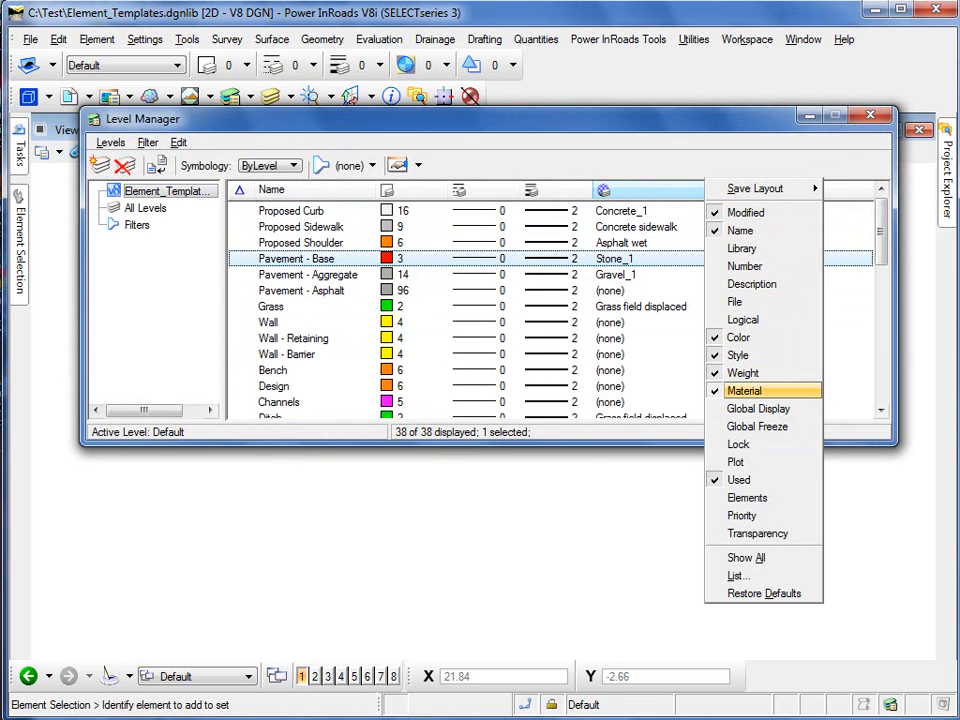
right_click(687, 186)
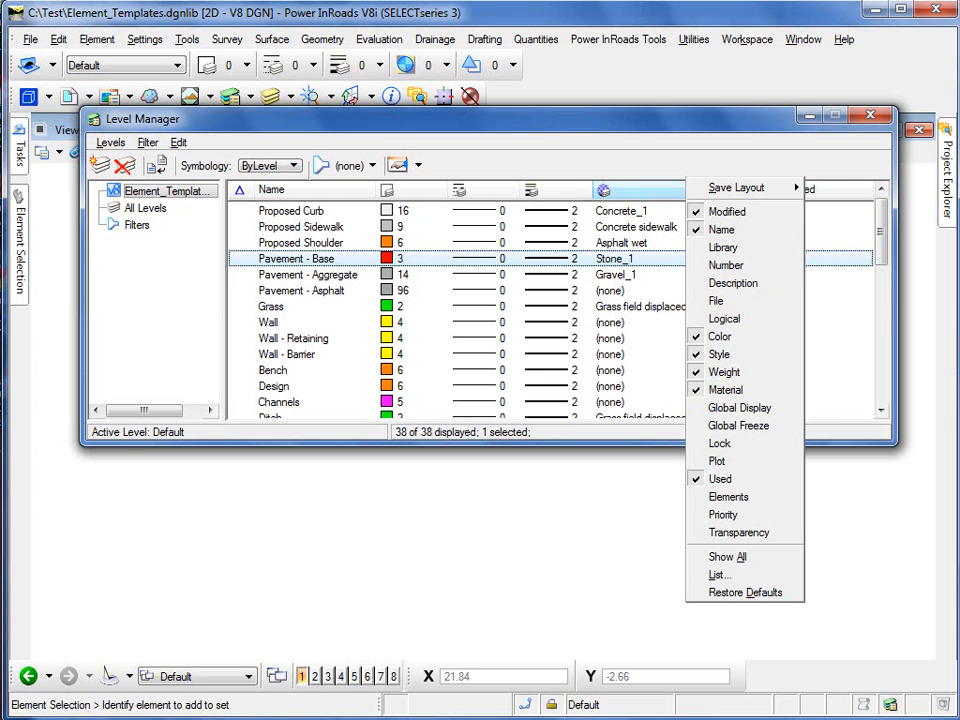
click(642, 227)
View the Stone&Gravel palette choices for the Pavement - Base level's material without changing it, and close the Level Manager.
click(624, 259)
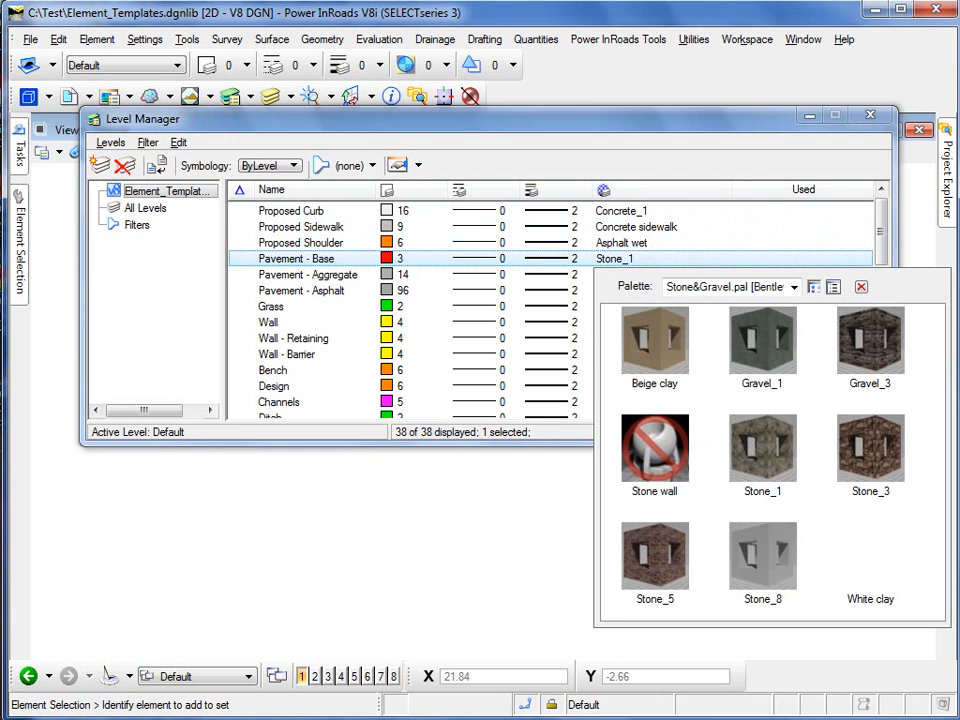
click(537, 534)
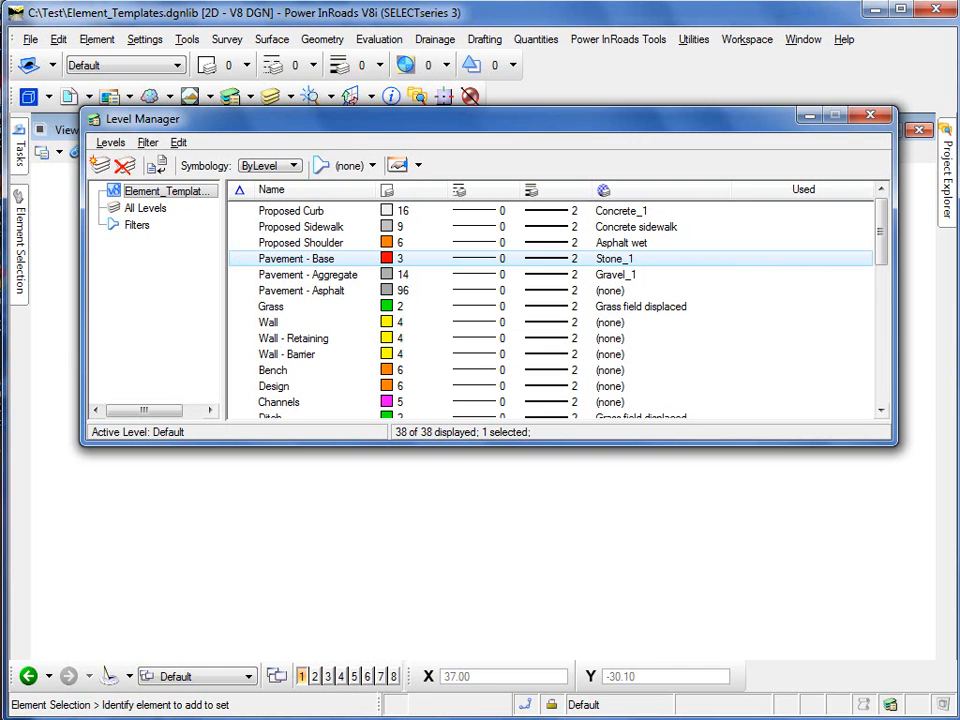
click(296, 258)
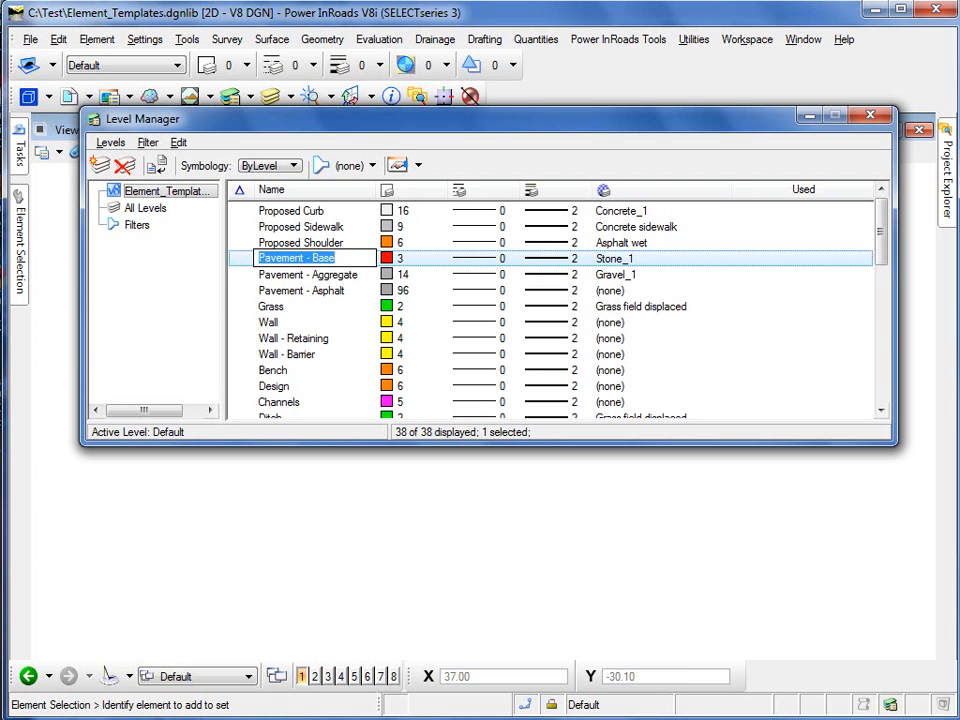
click(614, 258)
key(Escape)
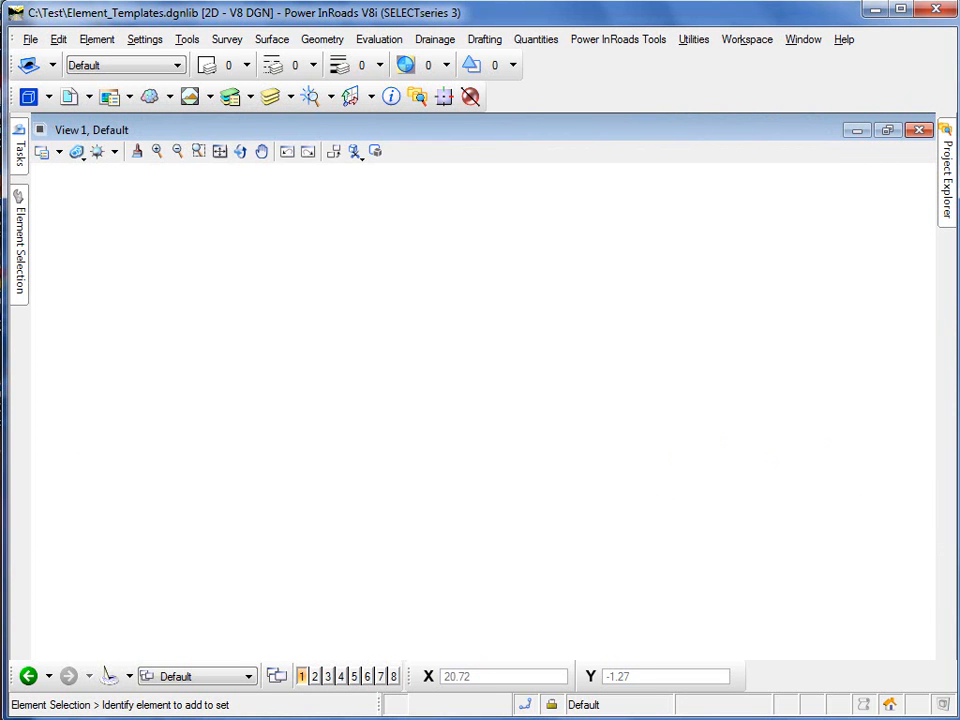
Reopen the element templates and bring up the settings of the Base template in Element_Templates.dgnlib's XS Surfaces folder.
click(97, 39)
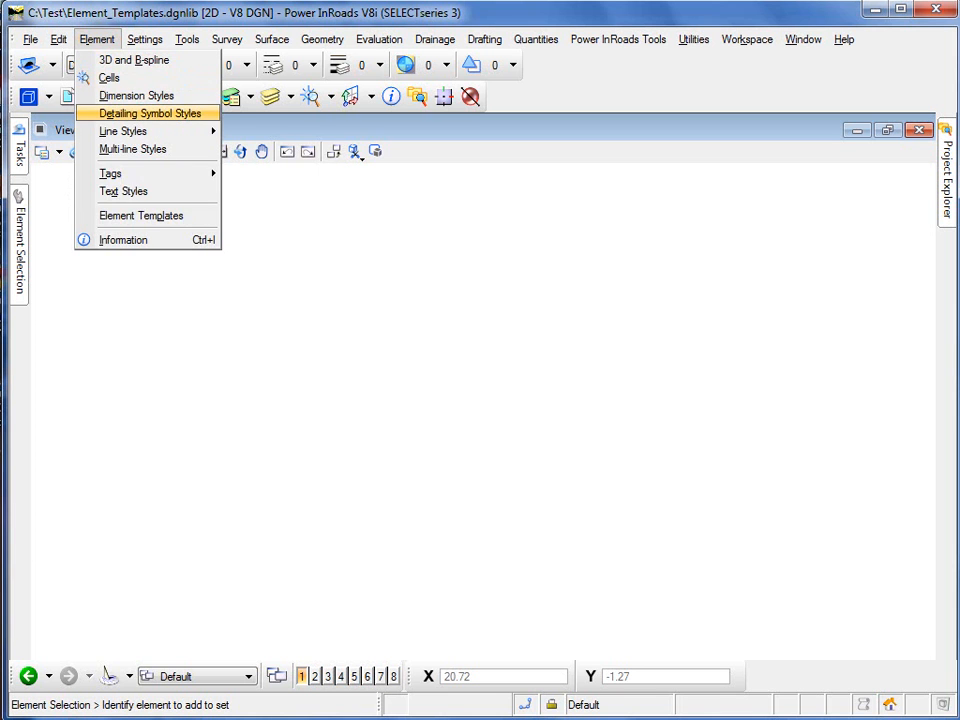
click(141, 215)
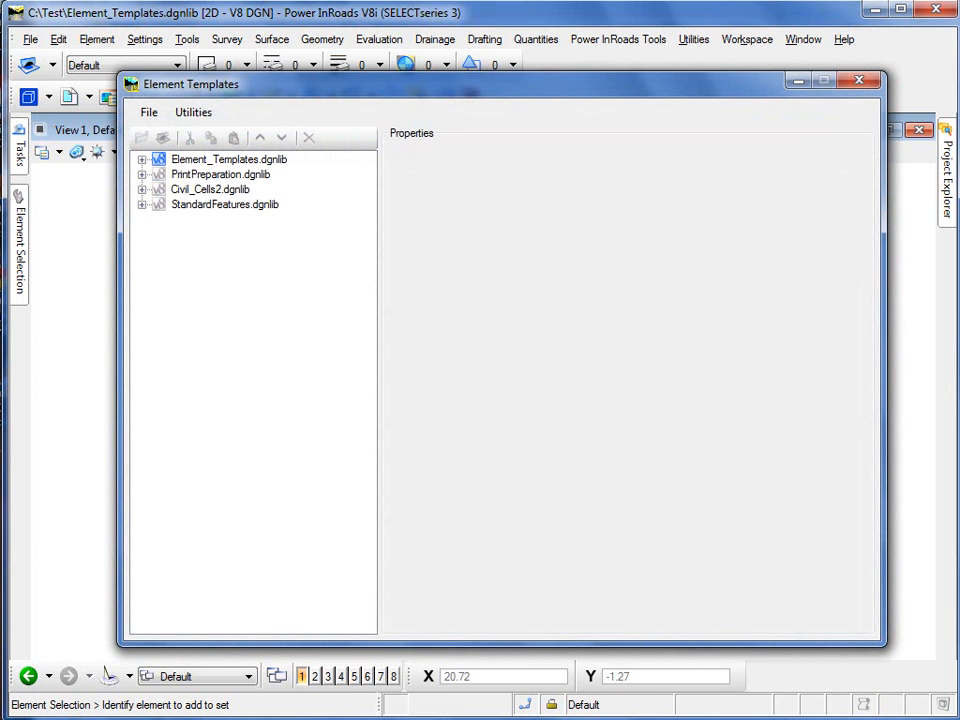
click(142, 160)
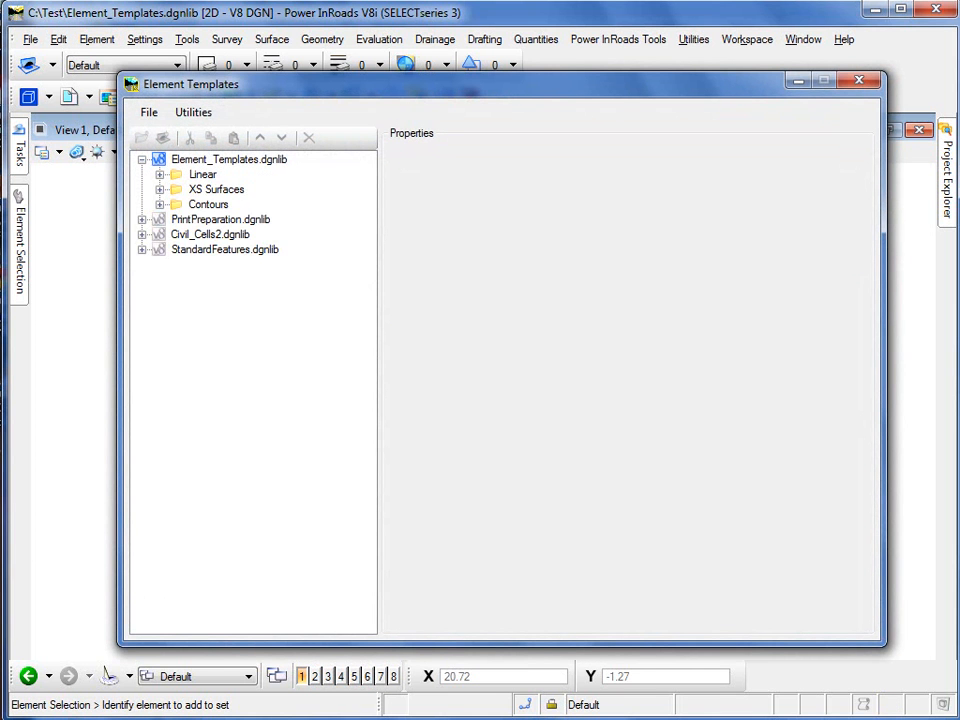
click(160, 189)
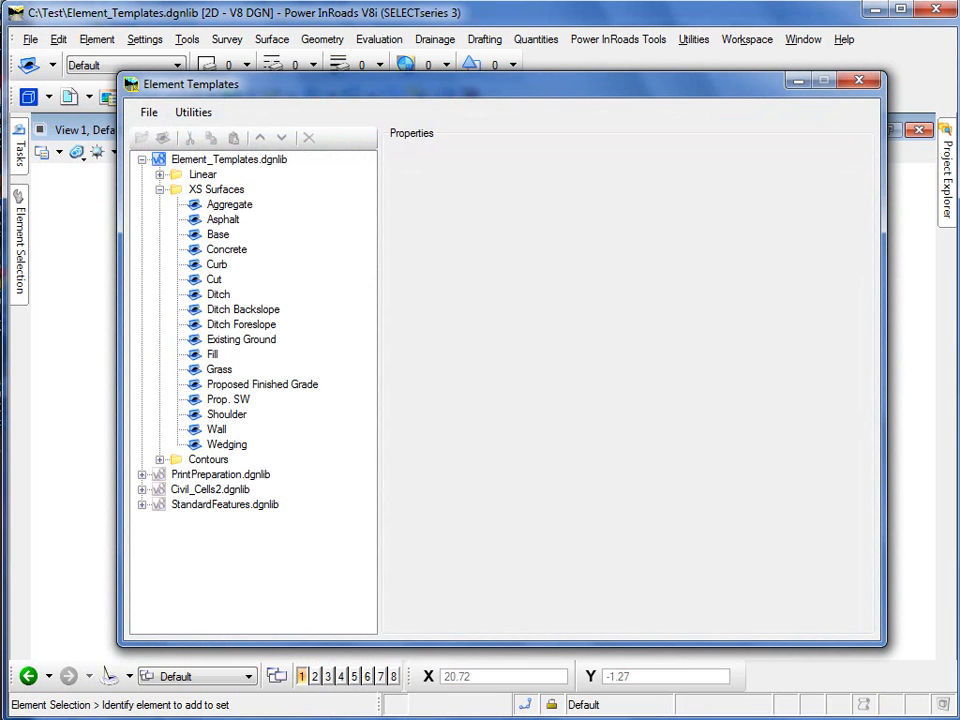
click(218, 235)
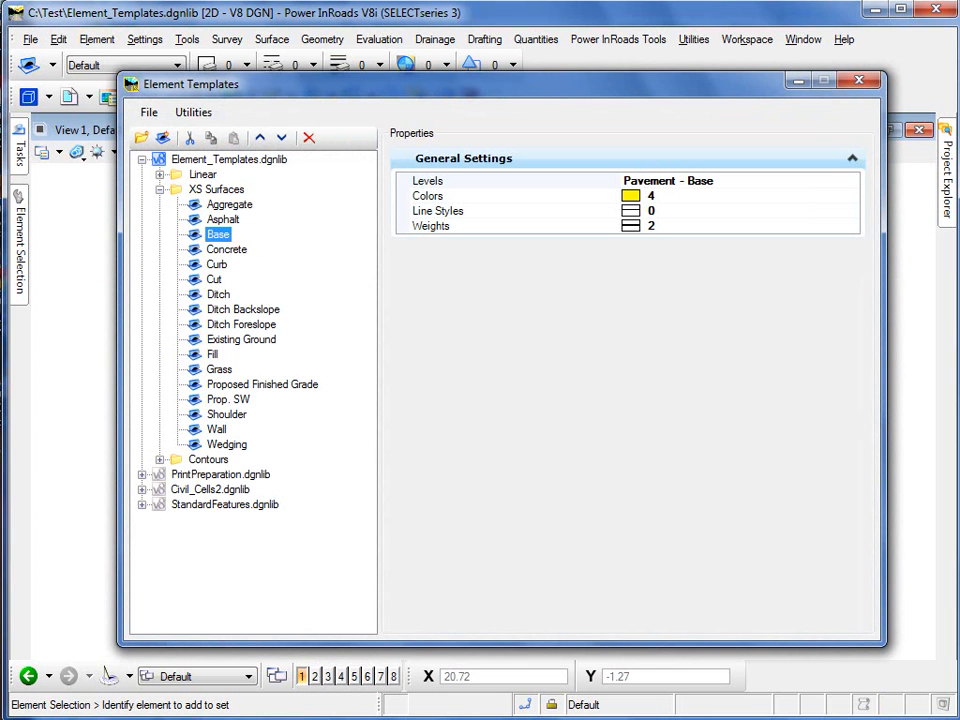
drag(400, 84, 376, 74)
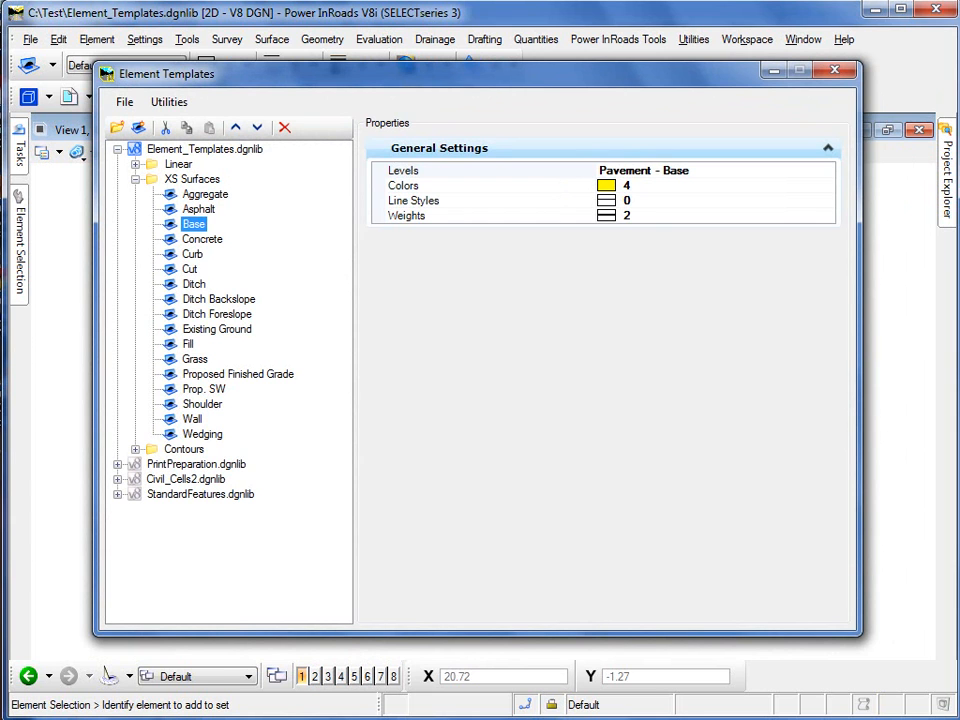
Add a Material setting to the Base element template, assign Stone_3 from the Stone&Gravel palette, and close the element templates.
right_click(428, 274)
mouse_move(470, 283)
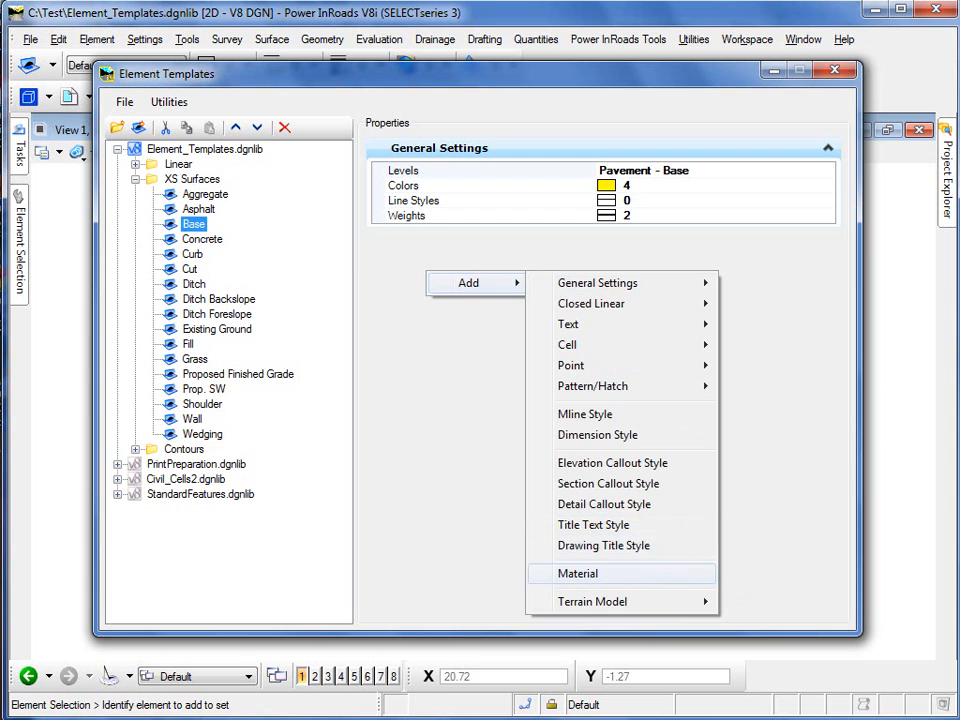
click(580, 574)
click(690, 265)
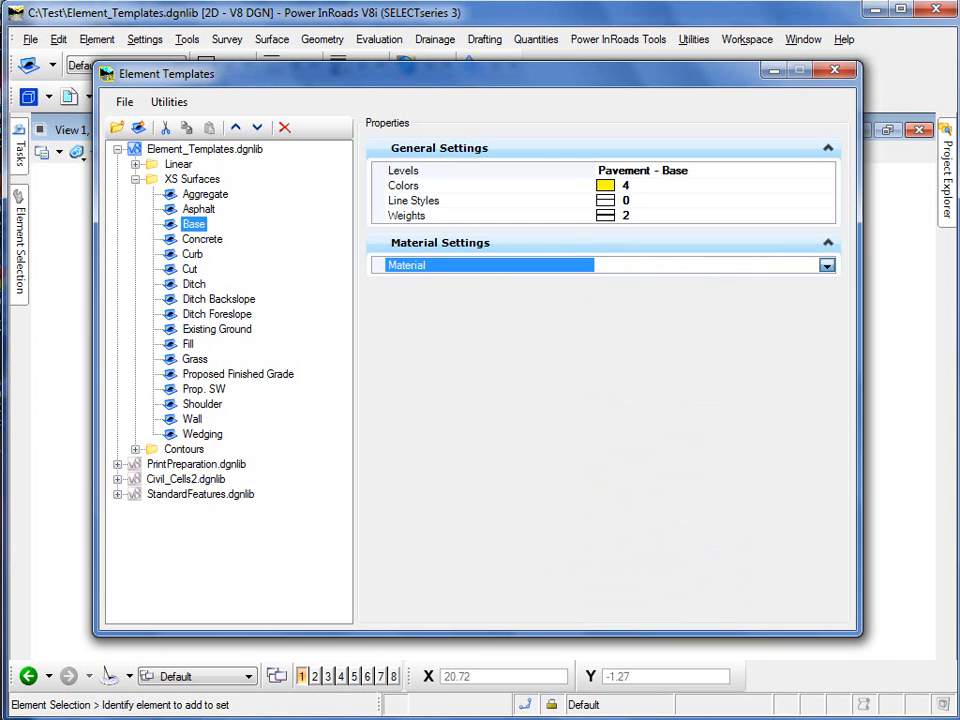
click(827, 266)
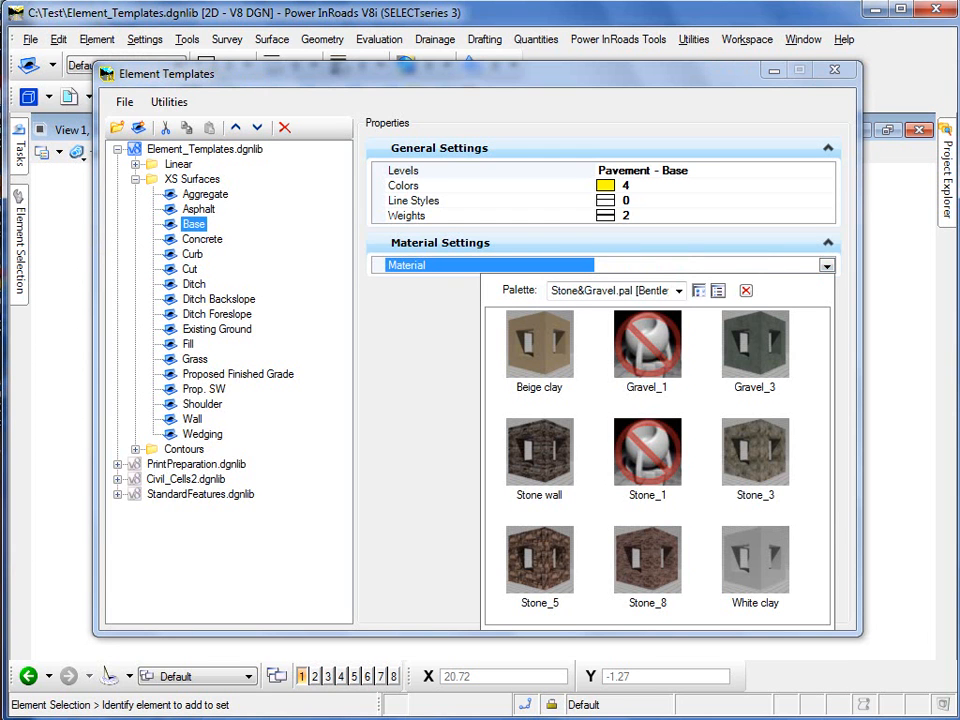
click(755, 452)
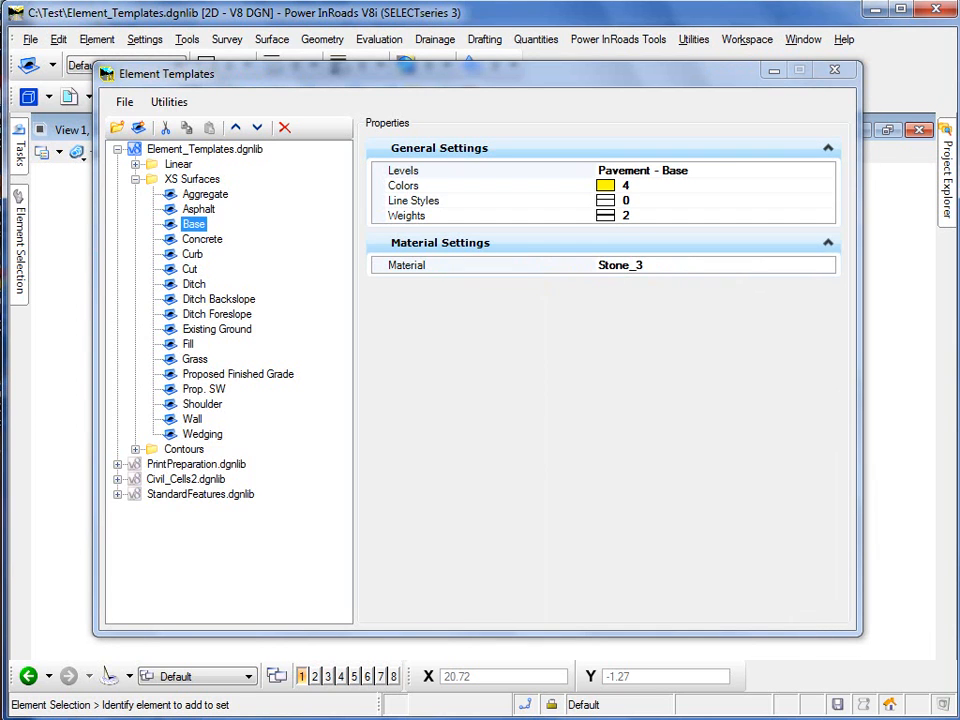
click(644, 265)
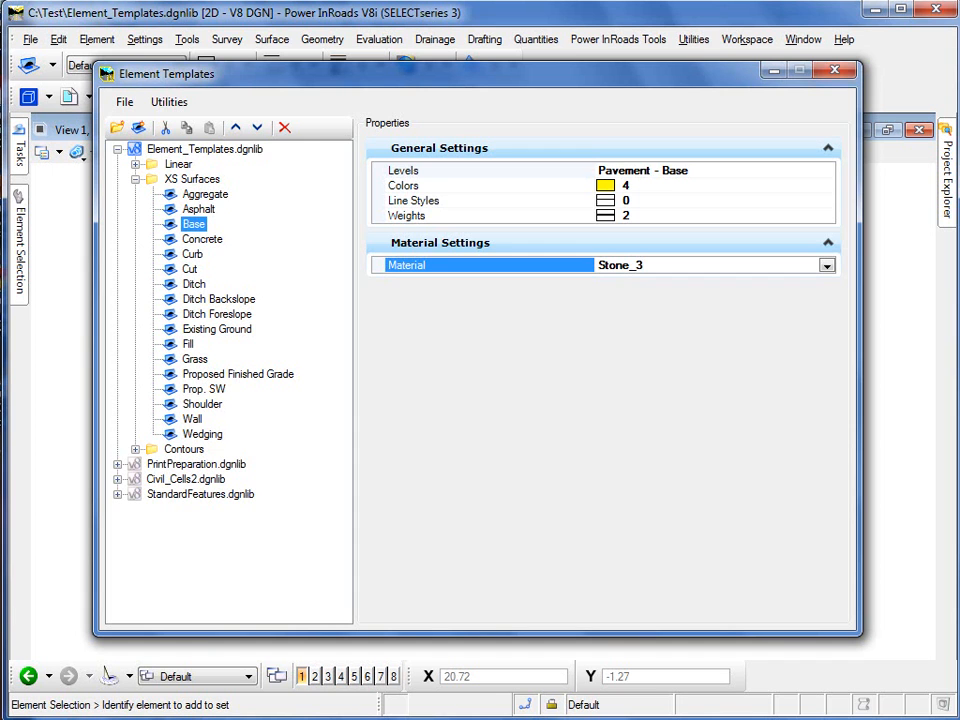
click(835, 70)
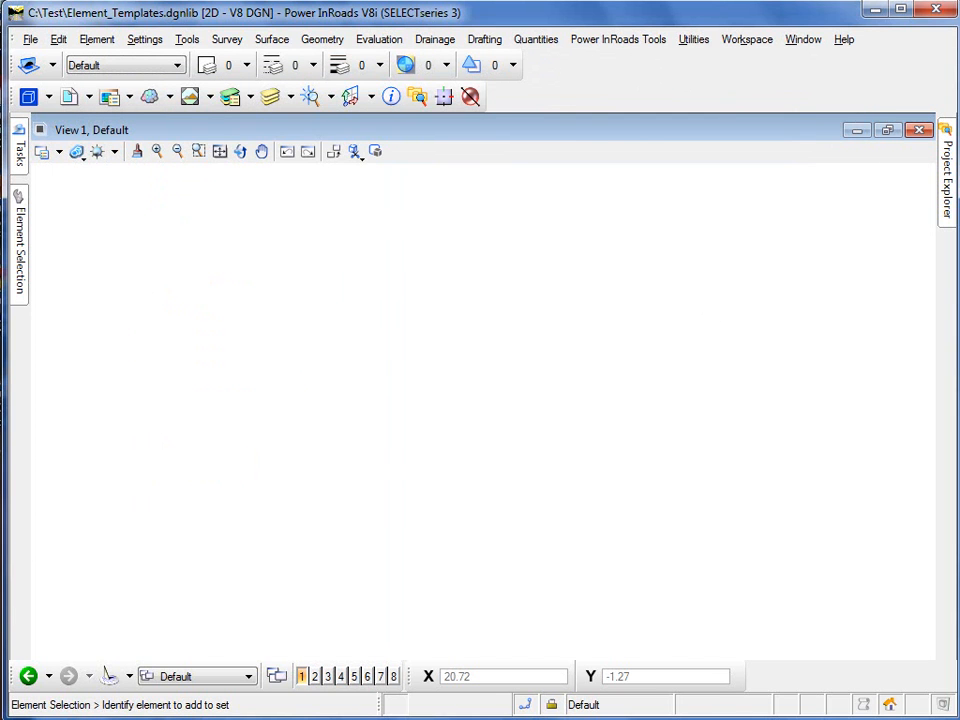